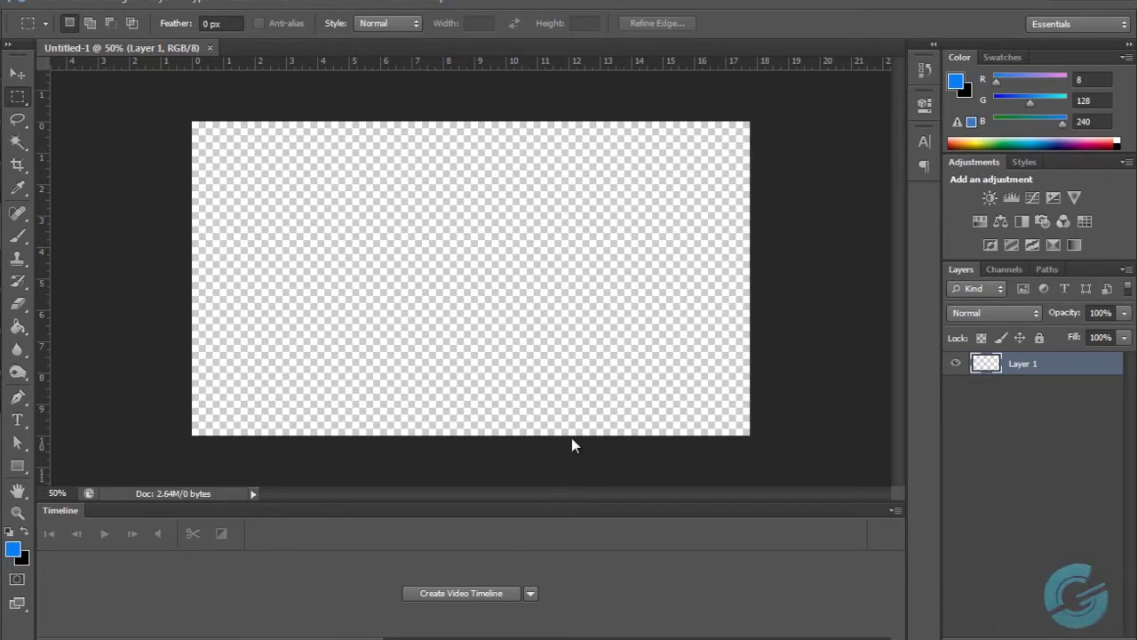
Step: Open the Layer menu in the new blank transparent document
left_click(169, 3)
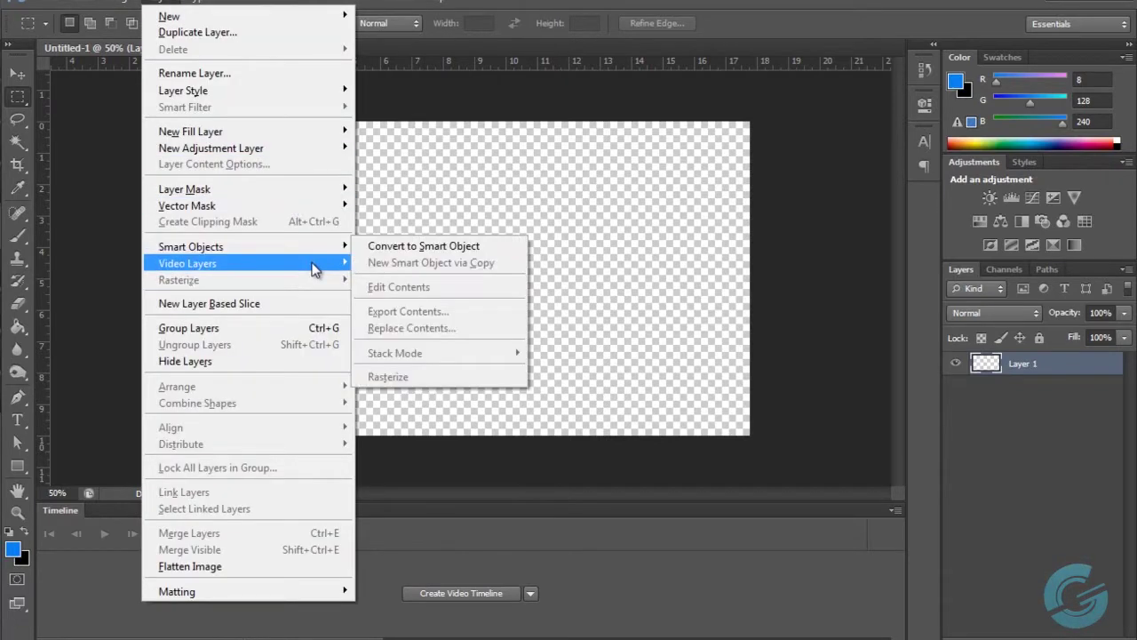
Step: Import veural0001.png from Desktop > Veural as an image-sequence video layer
mouse_move(312, 269)
left_click(432, 263)
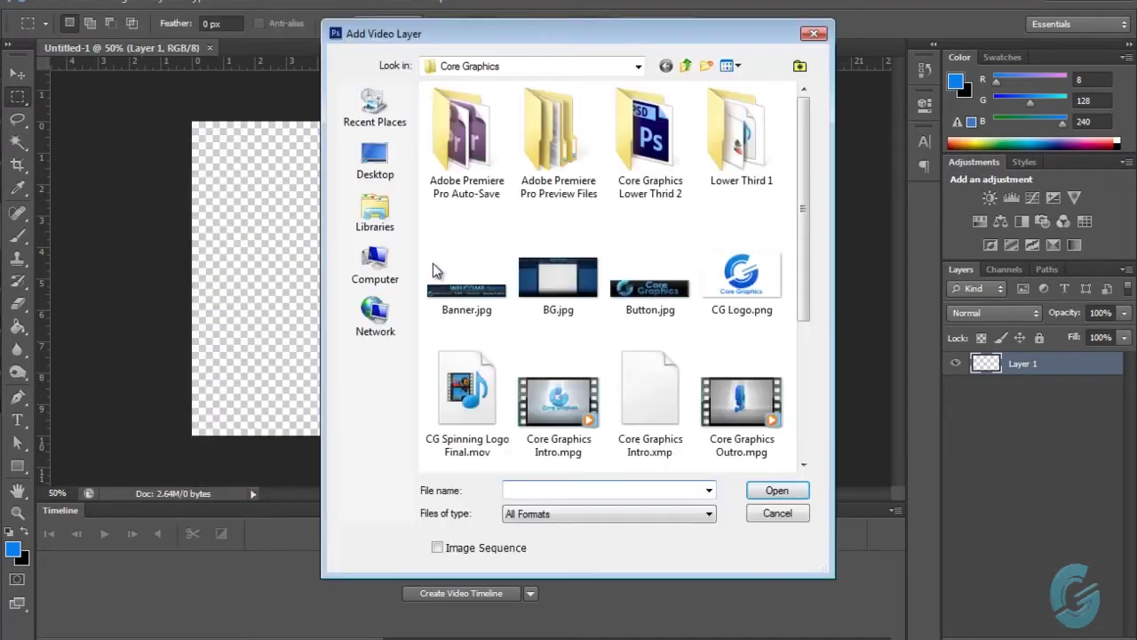
left_click(374, 158)
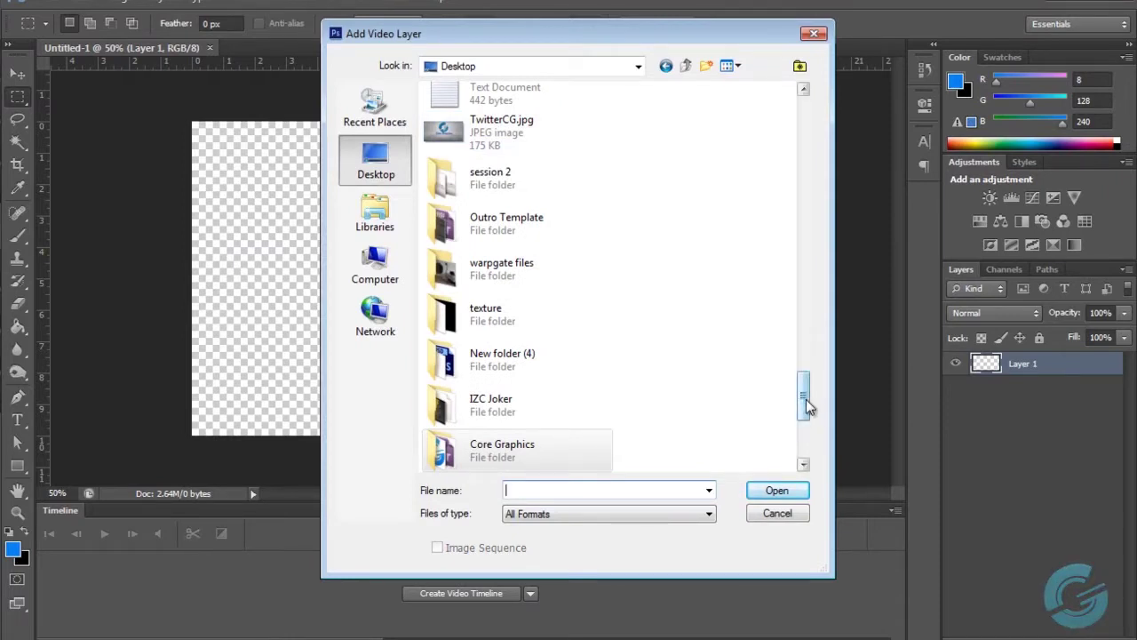
left_click_drag(807, 406, 799, 442)
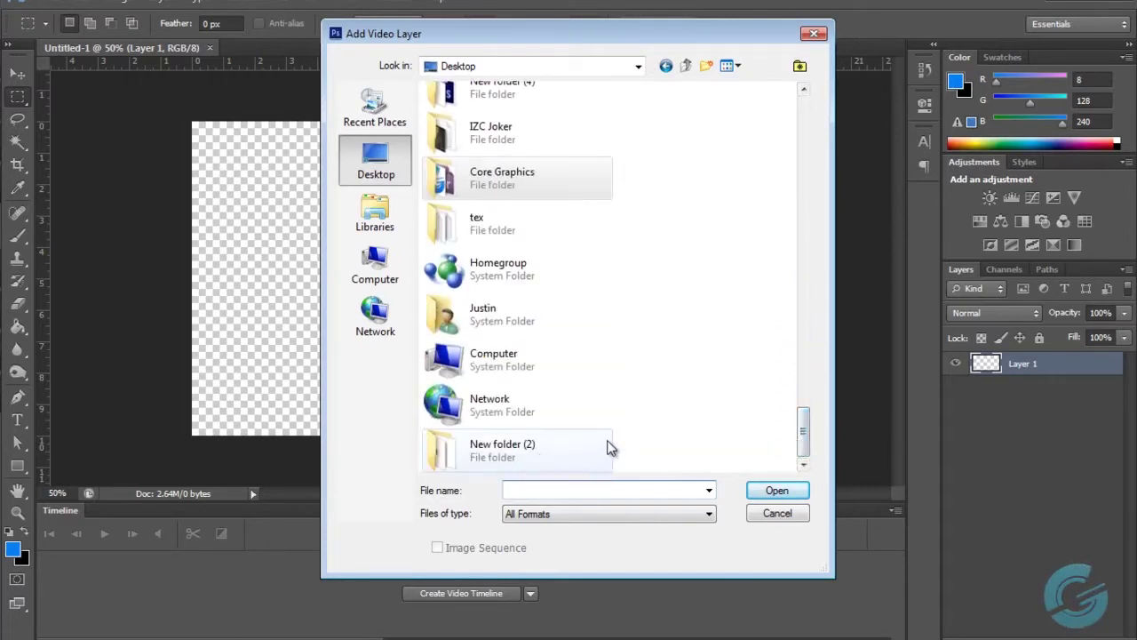
scroll(724, 414, "up", 10)
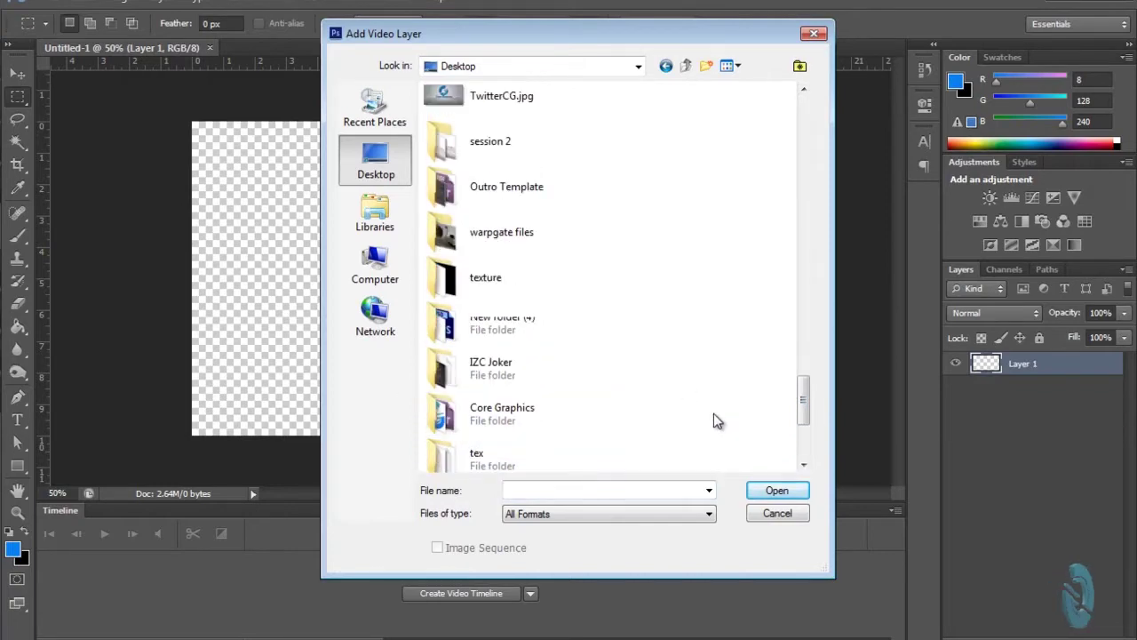
scroll(718, 422, "up", 10)
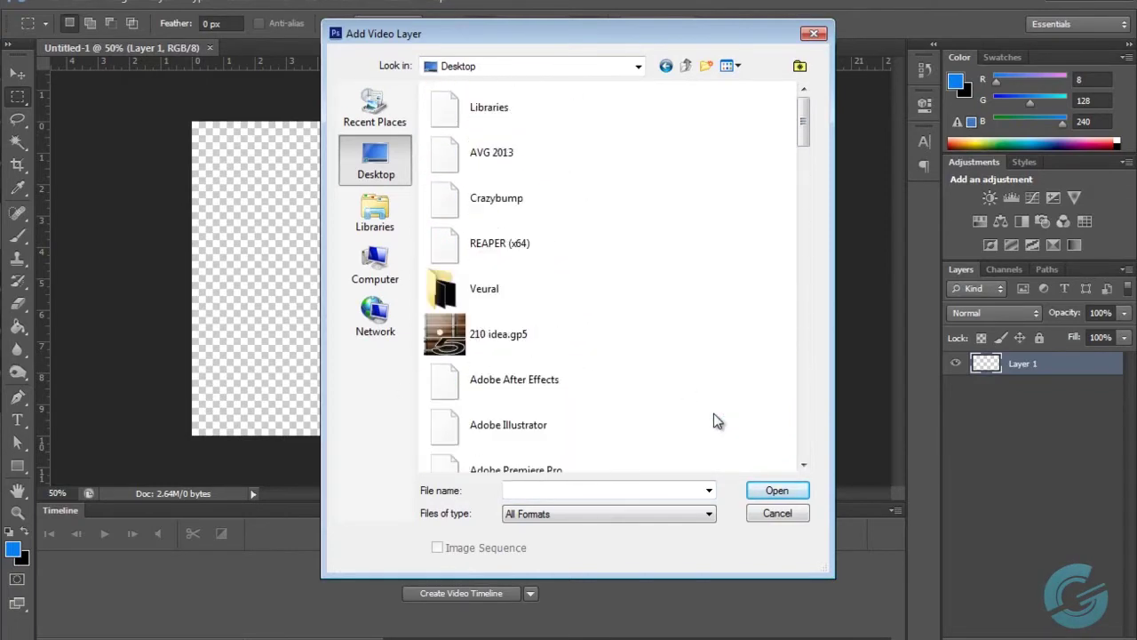
double_click(484, 291)
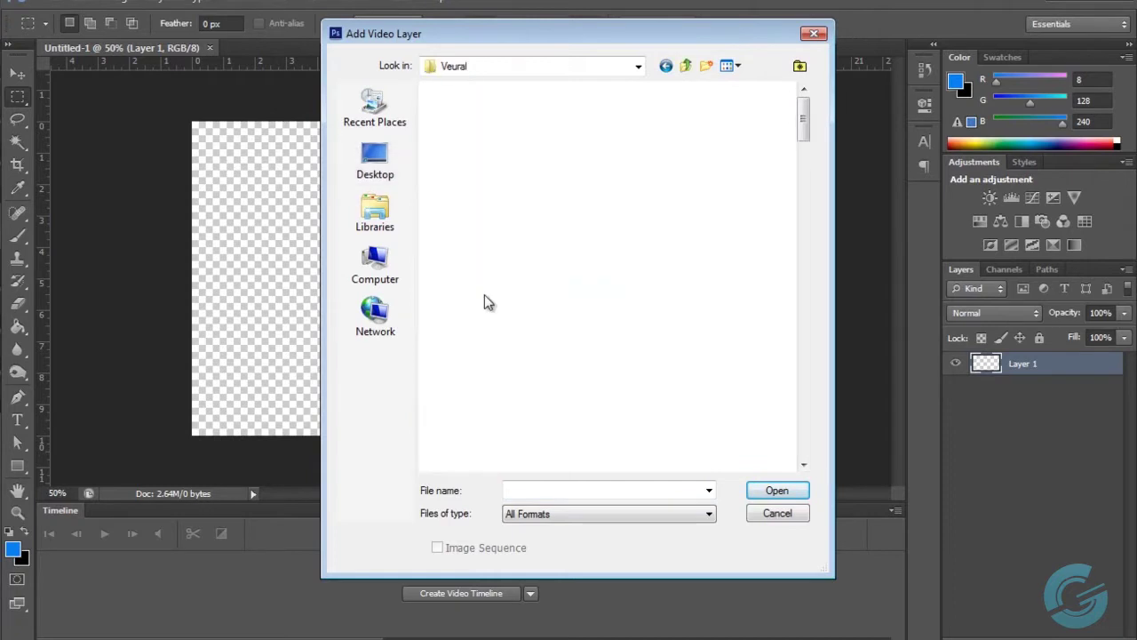
left_click(466, 169)
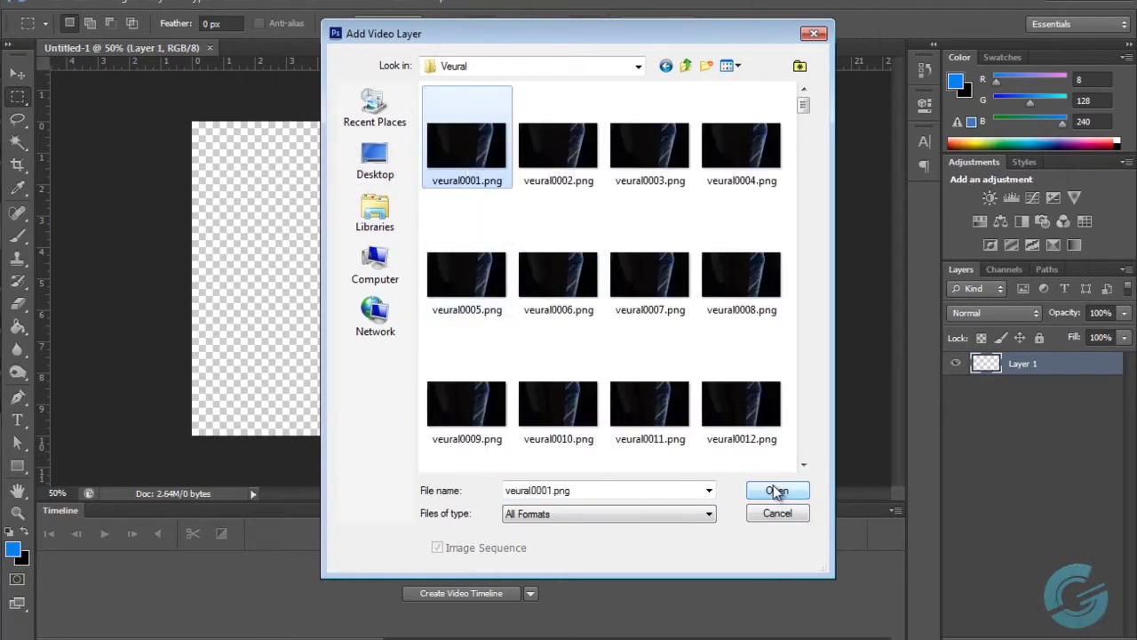
left_click(775, 492)
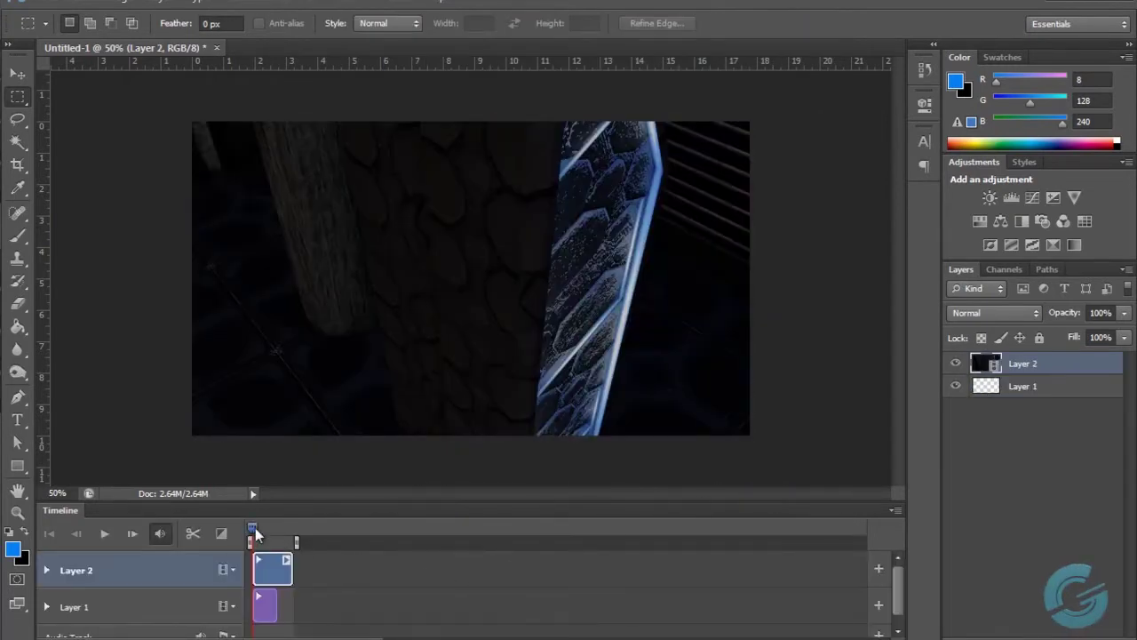
mouse_move(255, 532)
left_mouse_down()
mouse_move(288, 524)
mouse_move(251, 527)
left_mouse_up()
left_click(1034, 500)
left_click(1070, 365)
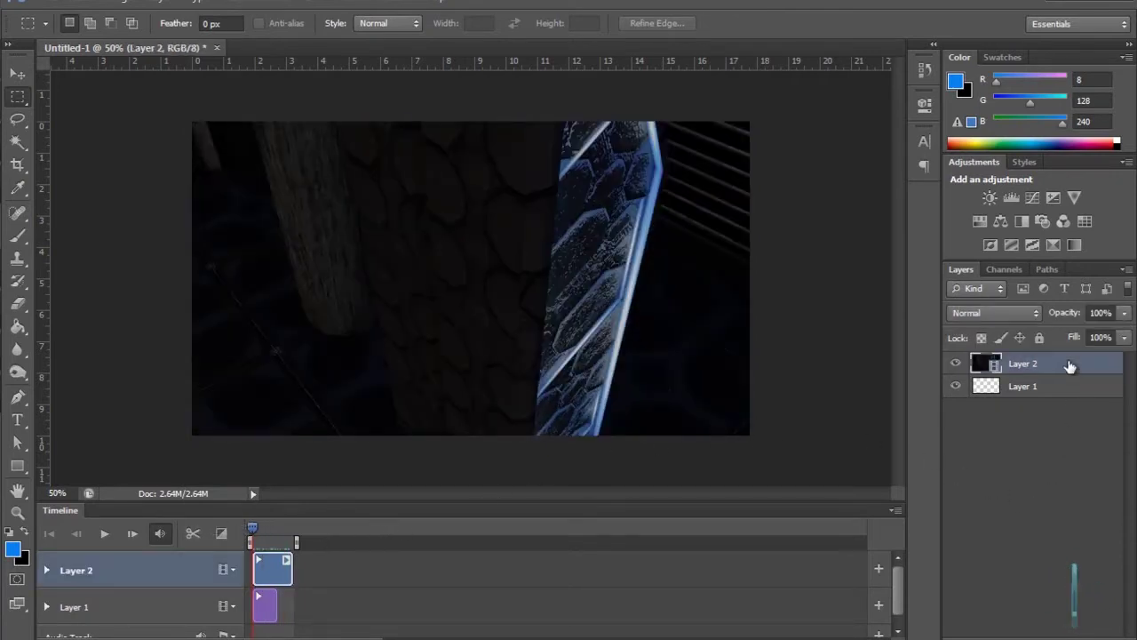
left_click(1068, 461)
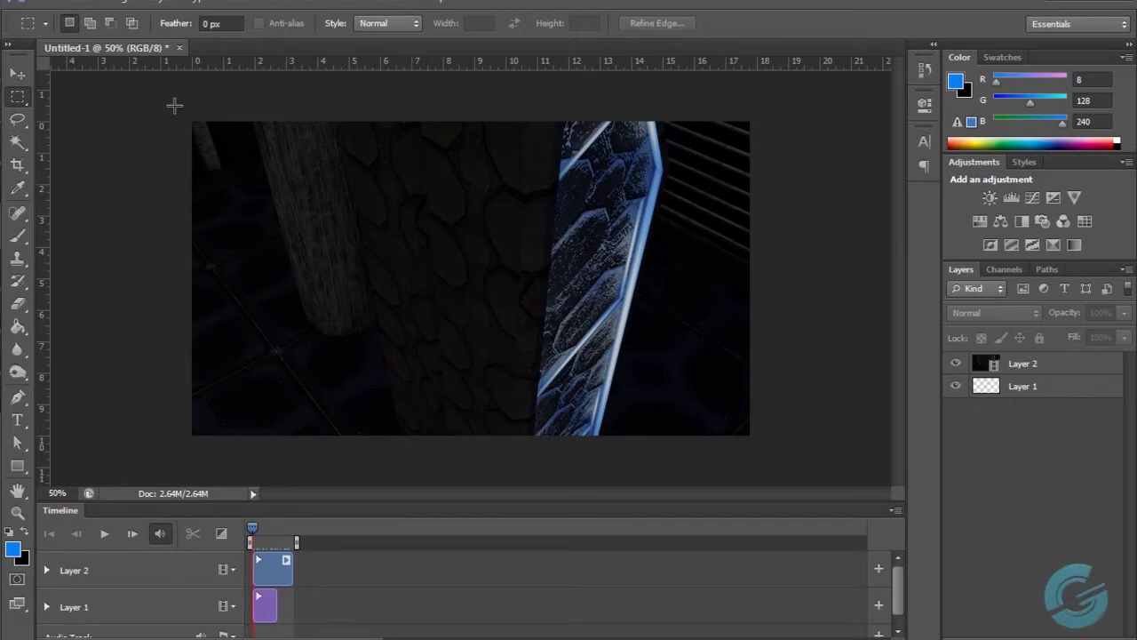
Step: Add a Gradient Map 1 adjustment layer with the default name
left_click(169, 7)
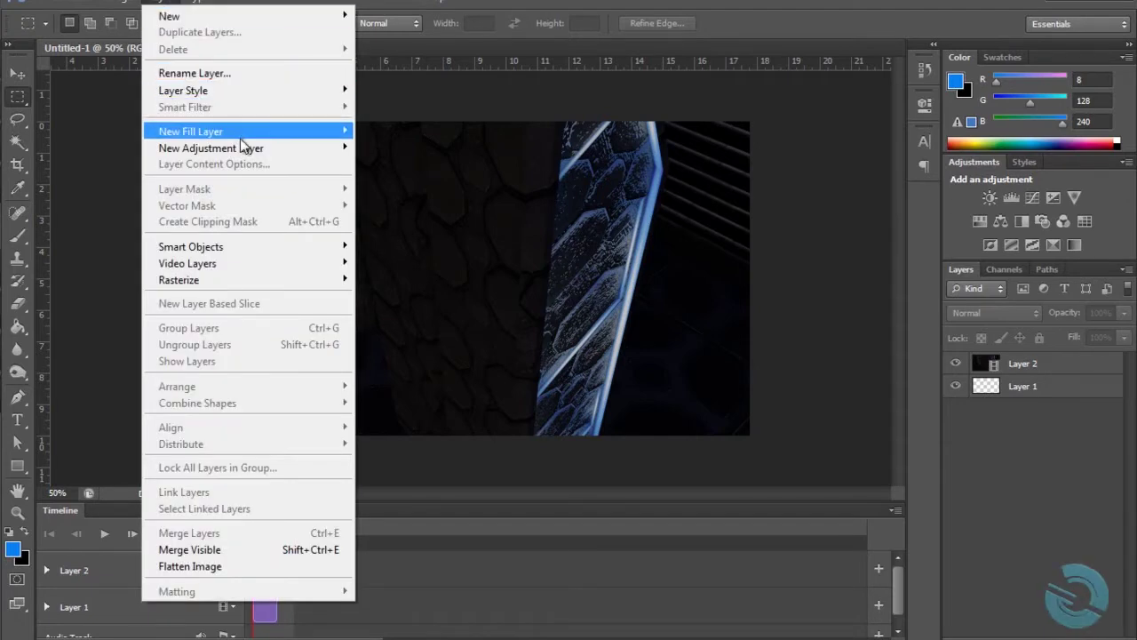
mouse_move(255, 152)
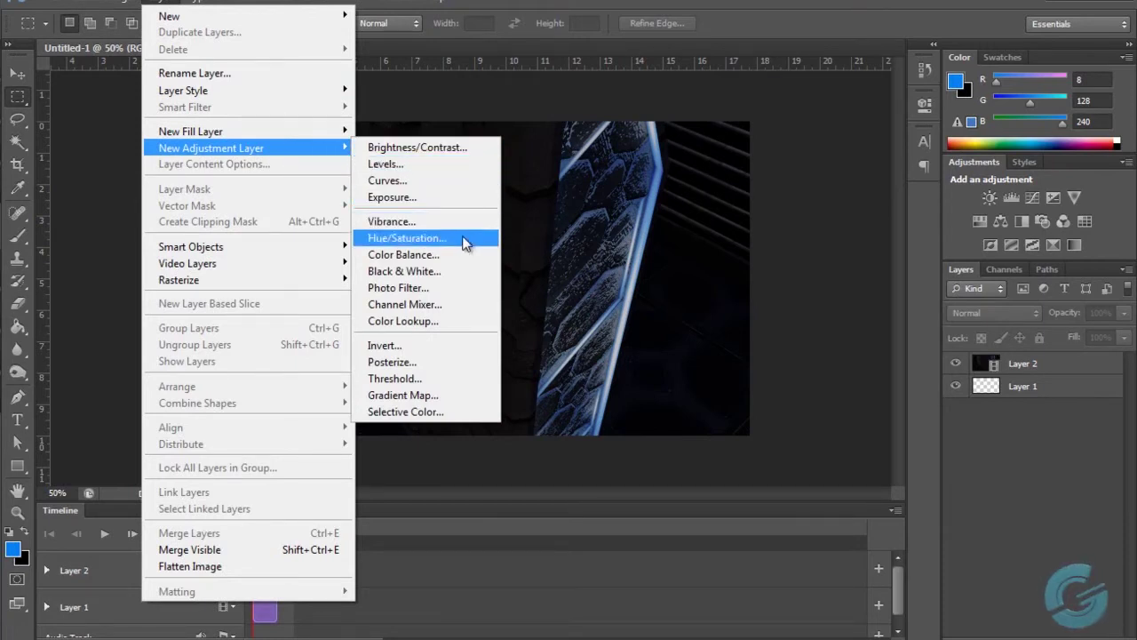
left_click(451, 398)
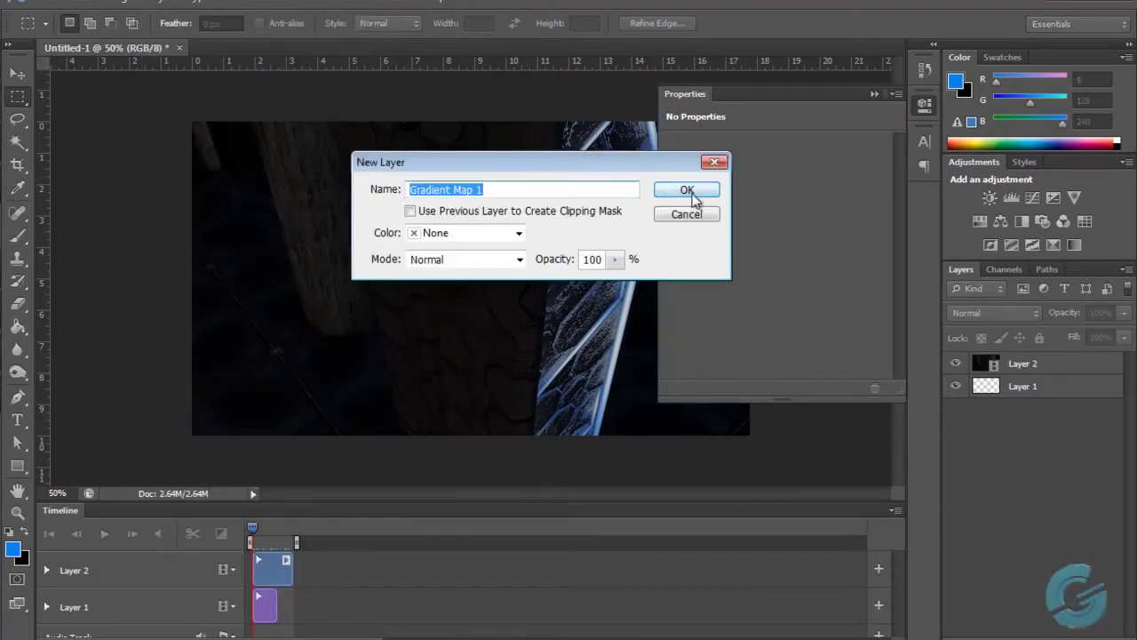
left_click(687, 191)
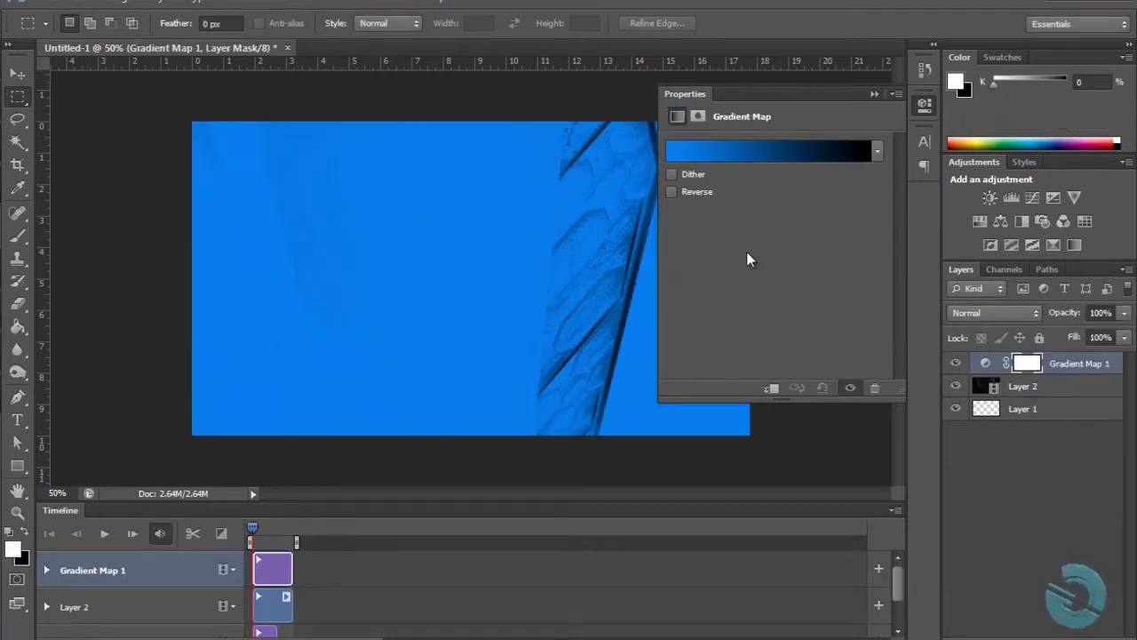
Step: Set the gradient map to the Black, White preset and close its settings
left_click_drag(800, 108, 896, 140)
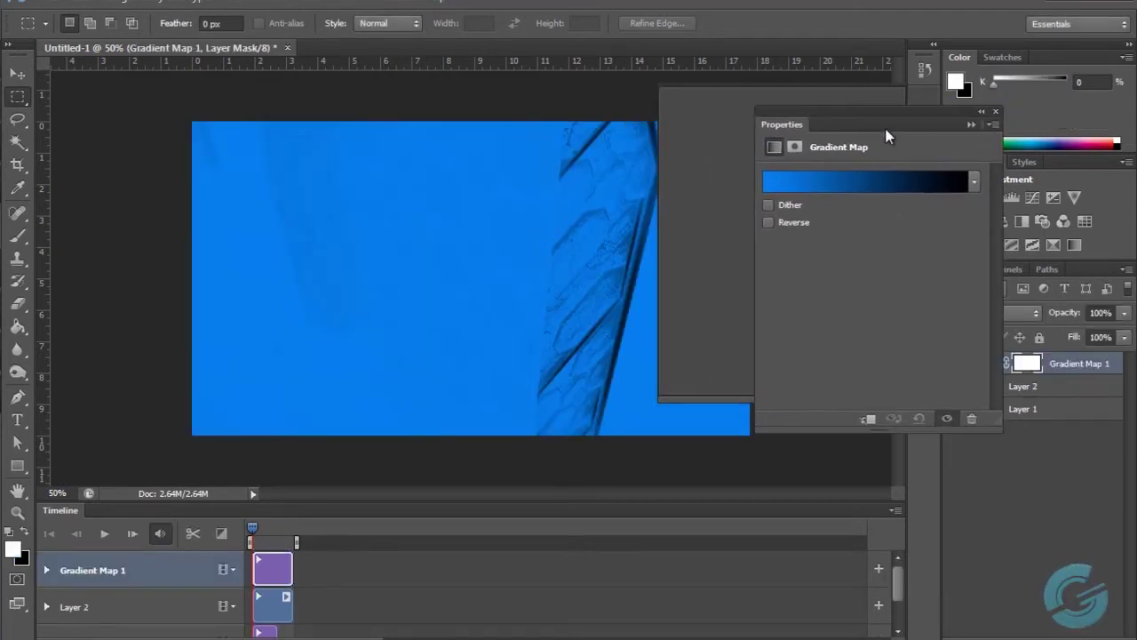
left_click(926, 185)
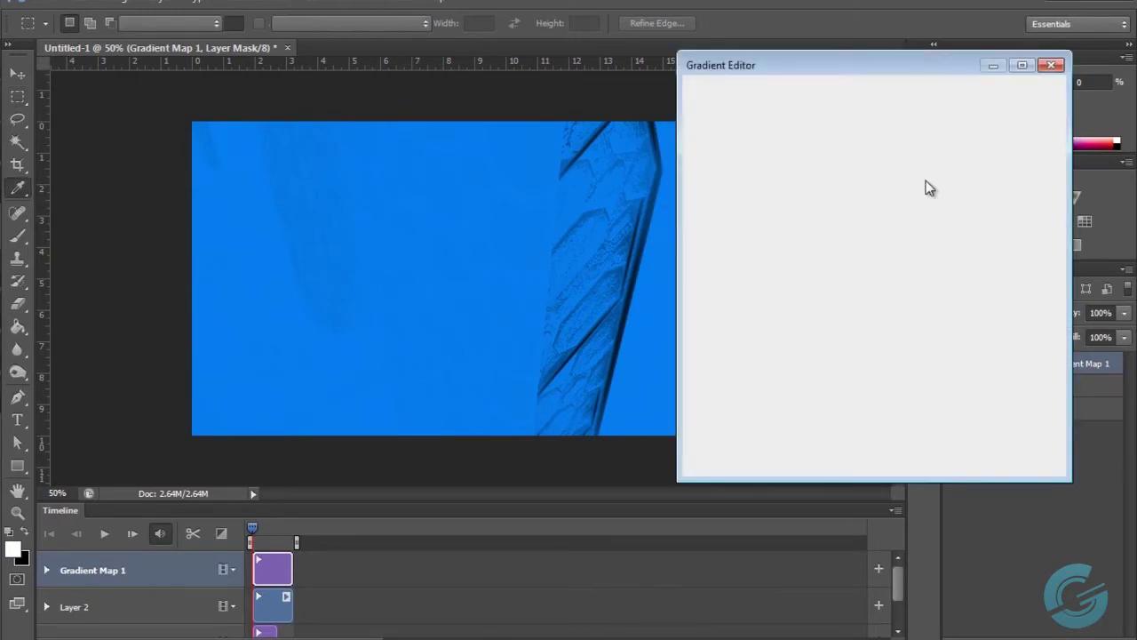
left_click(775, 122)
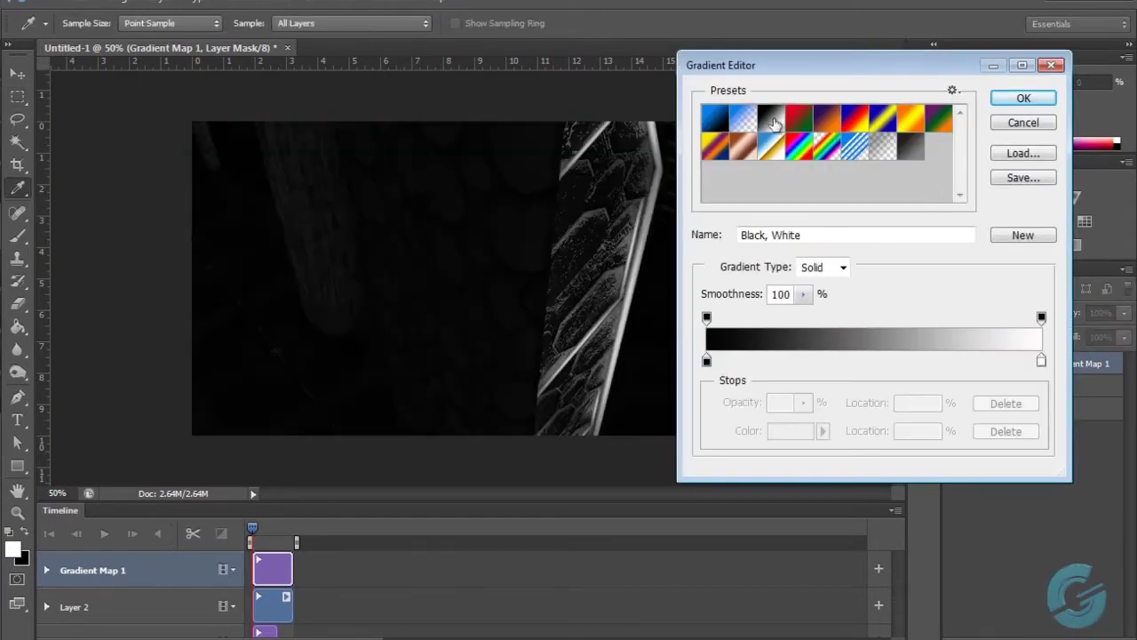
left_click(1023, 98)
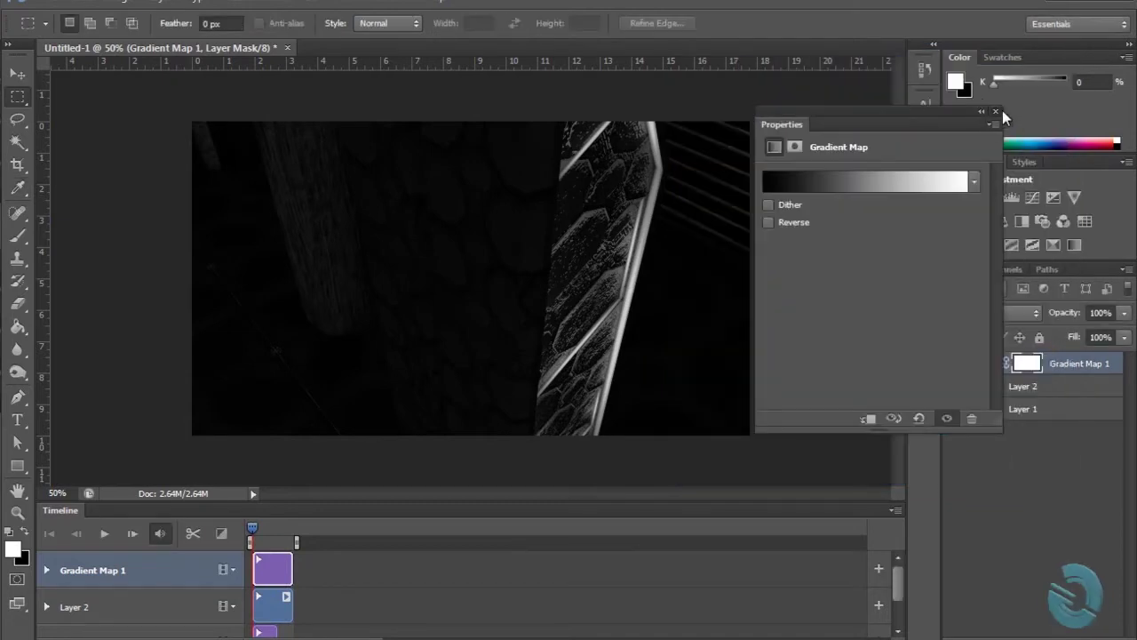
left_click(999, 111)
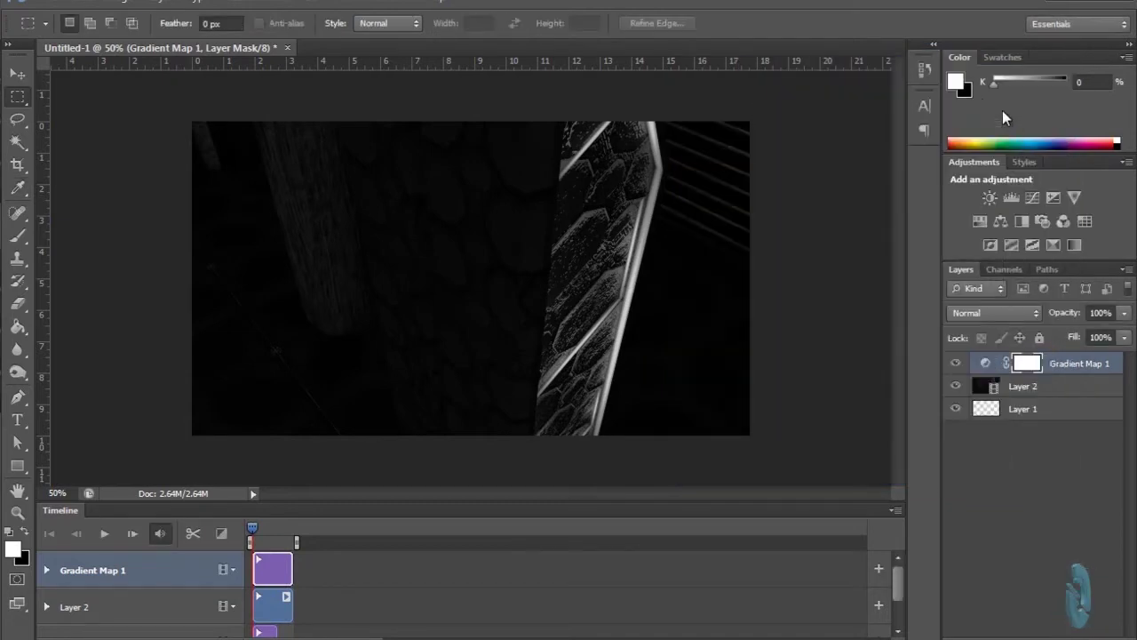
Step: Try blend modes on Gradient Map 1, starting at Soft Light and cycling onward
left_click(1018, 311)
left_click(988, 216)
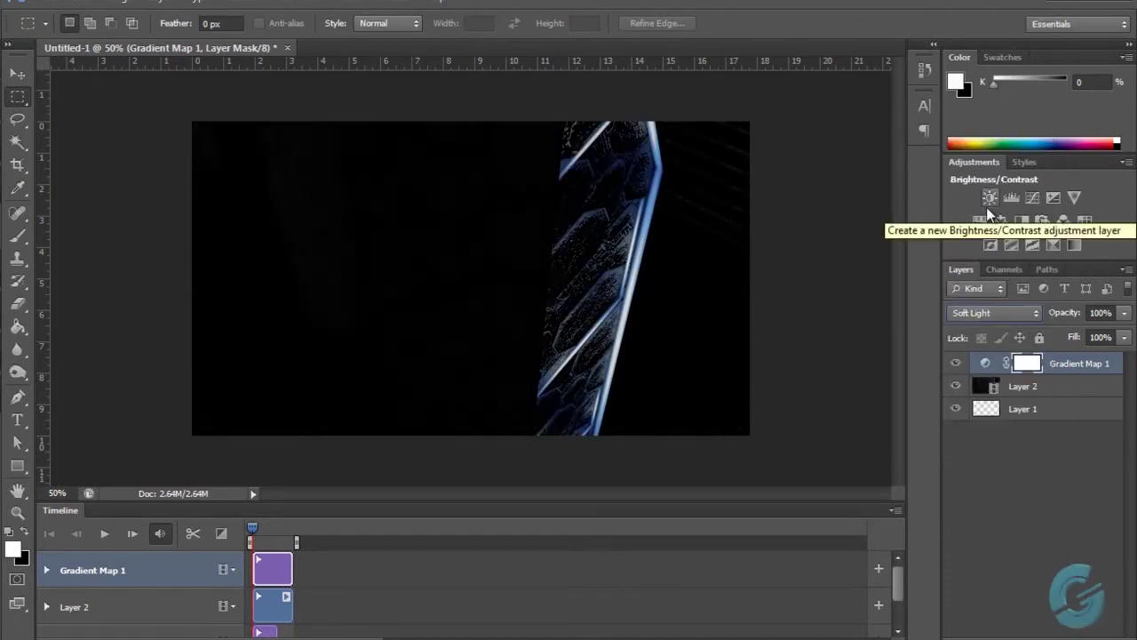
key("Down")
key("Down")
key("Down")
key("Down")
key("Down")
key("Down")
key("Down")
key("Down")
key("Down")
key("Down")
key("Down")
key("Down")
key("Down")
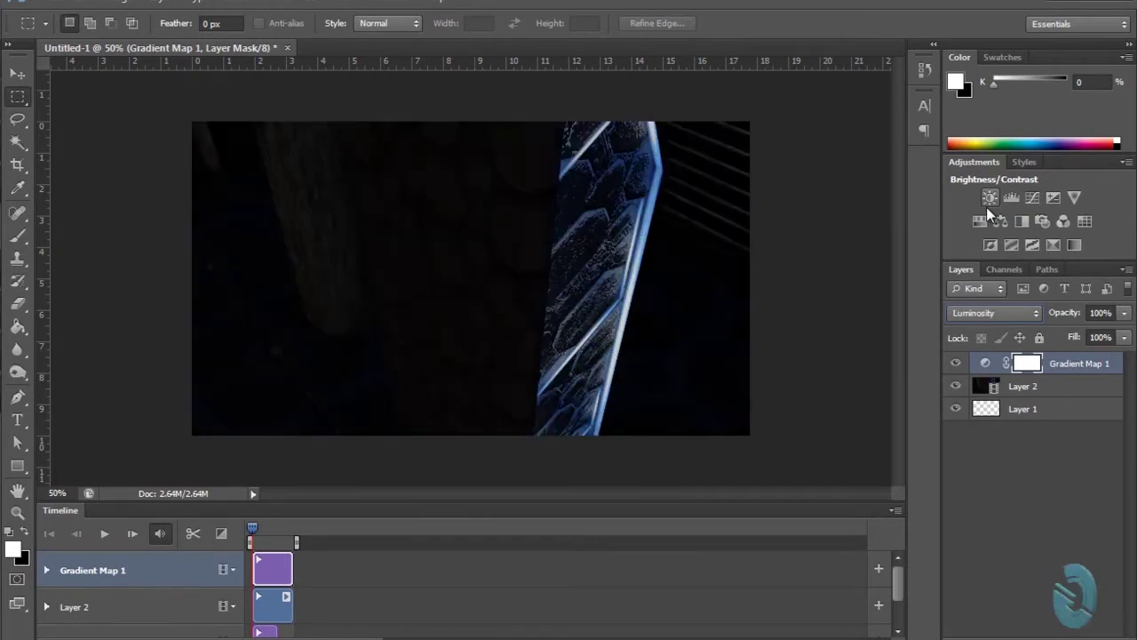
Step: Make Gradient Map 1 visible, lower its Fill to 40%, and deselect it
left_click(955, 363)
left_click(1123, 341)
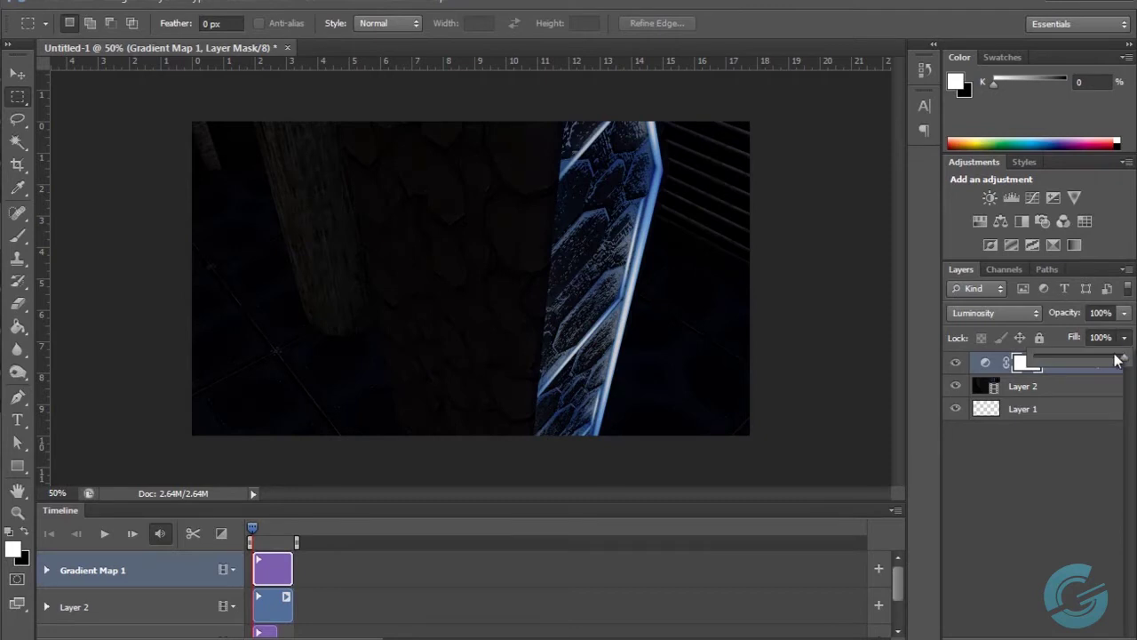
left_click_drag(1095, 357, 1072, 358)
left_click(956, 365)
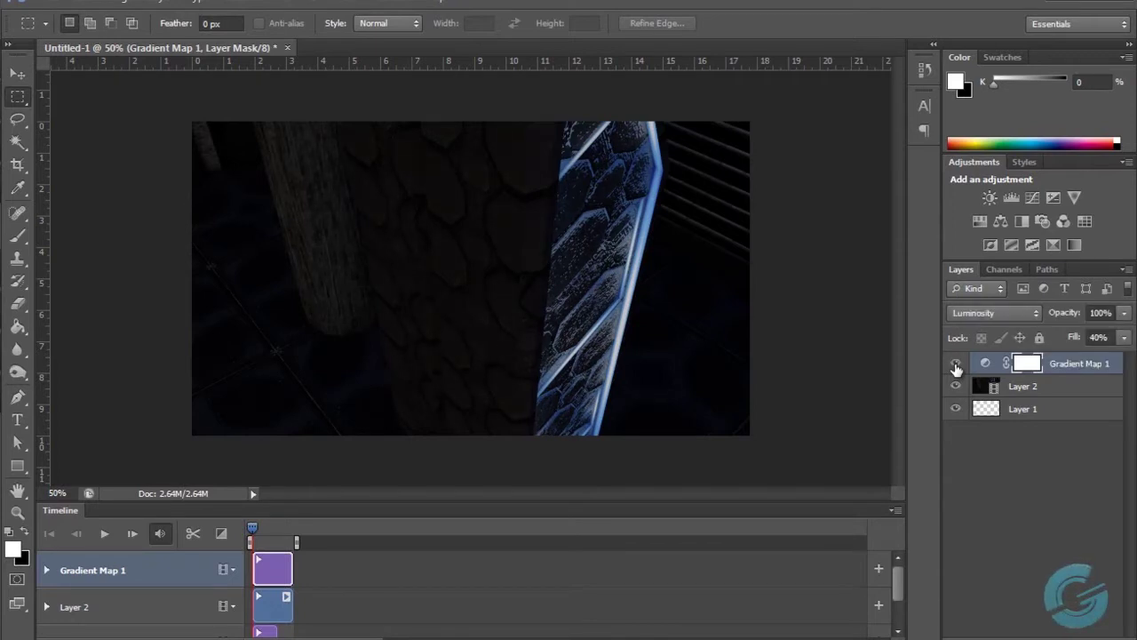
left_click(1000, 470)
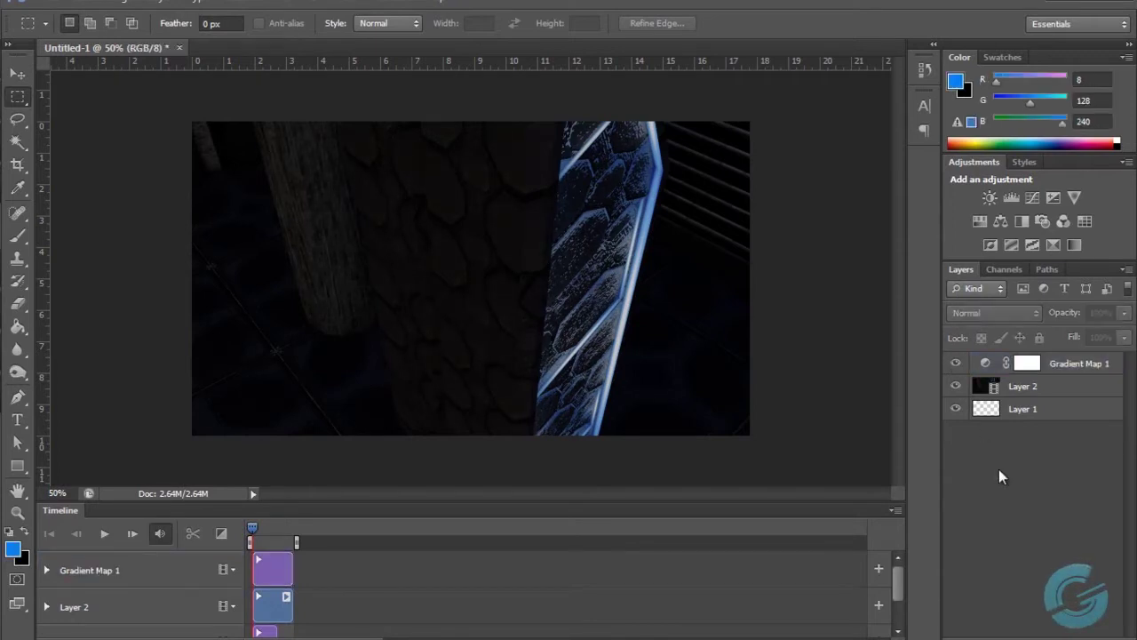
Step: Add a Brightness/Contrast 1 adjustment layer with the default name
left_click(180, 2)
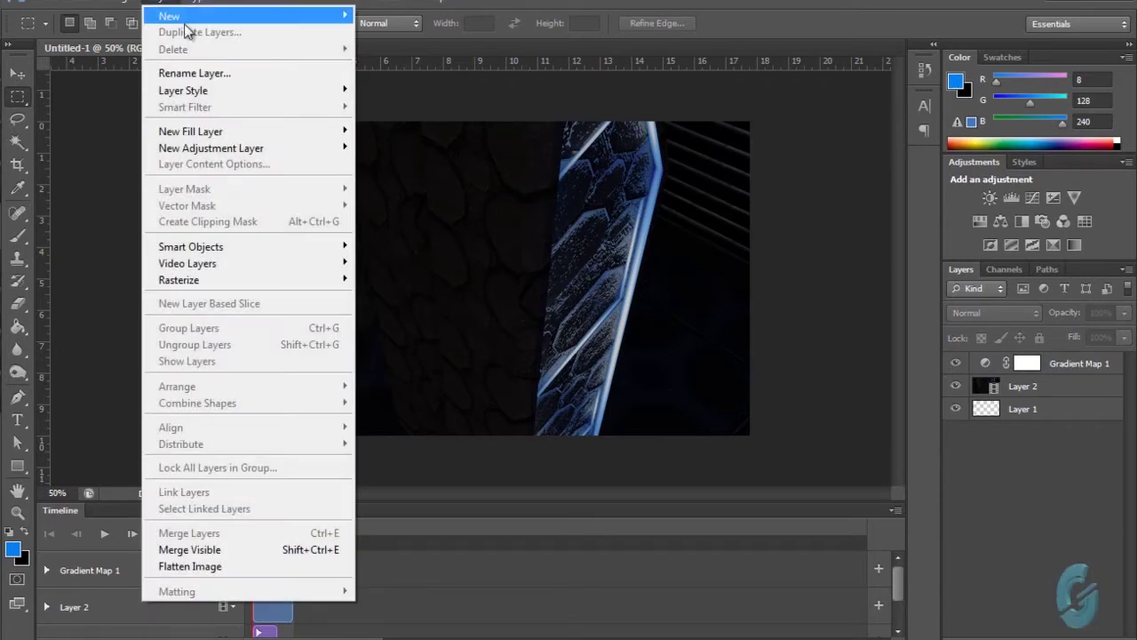
mouse_move(129, 3)
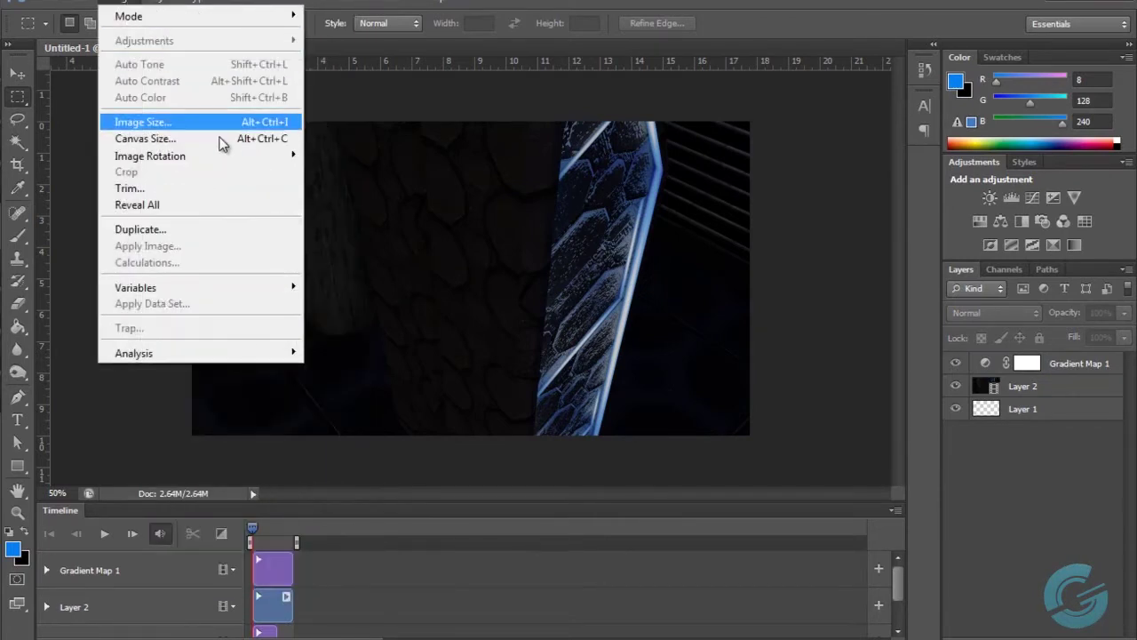
mouse_move(180, 2)
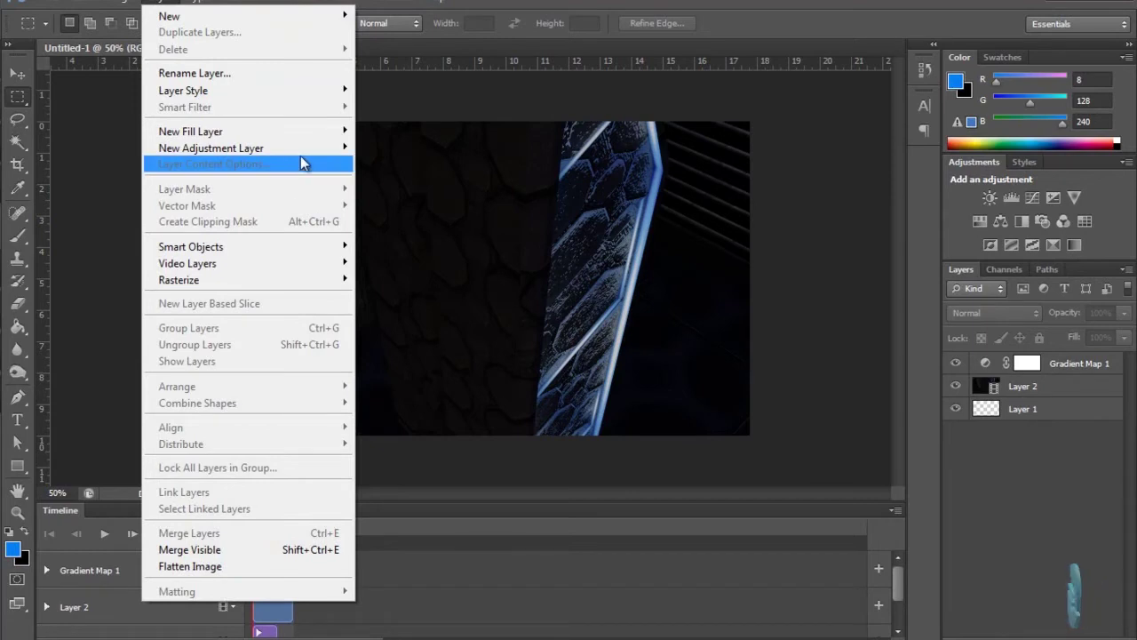
mouse_move(307, 153)
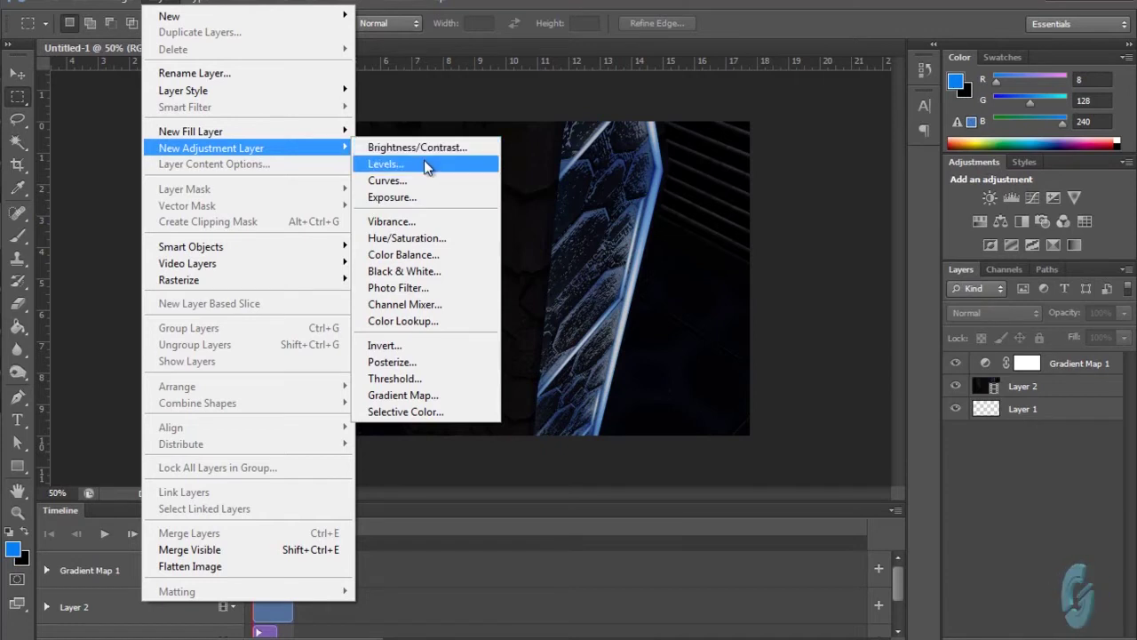
left_click(396, 149)
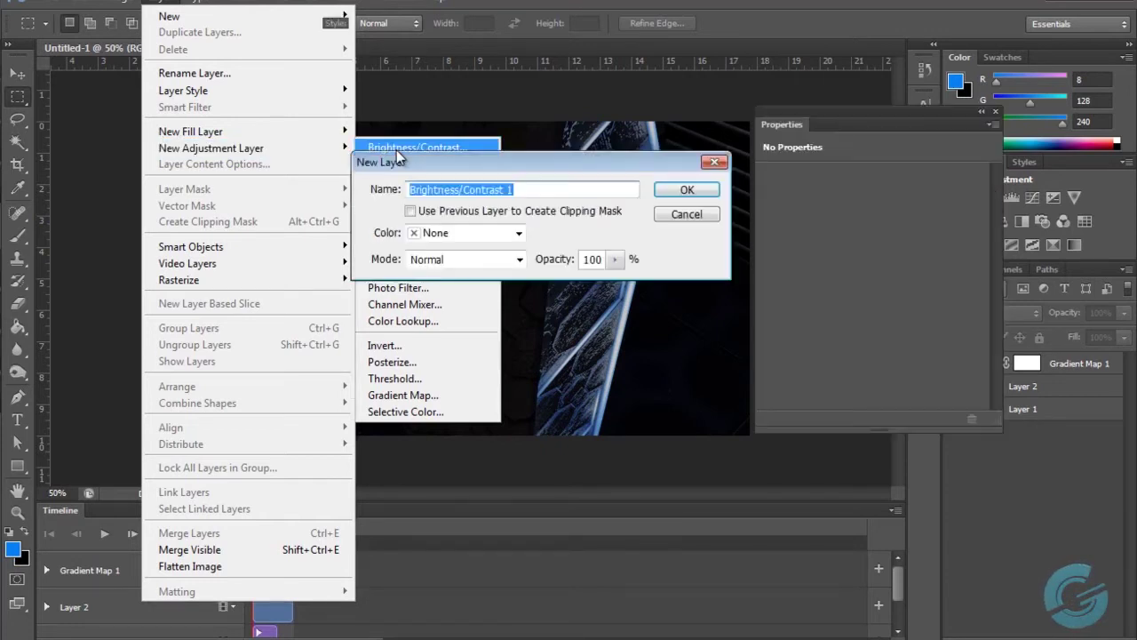
left_click(684, 191)
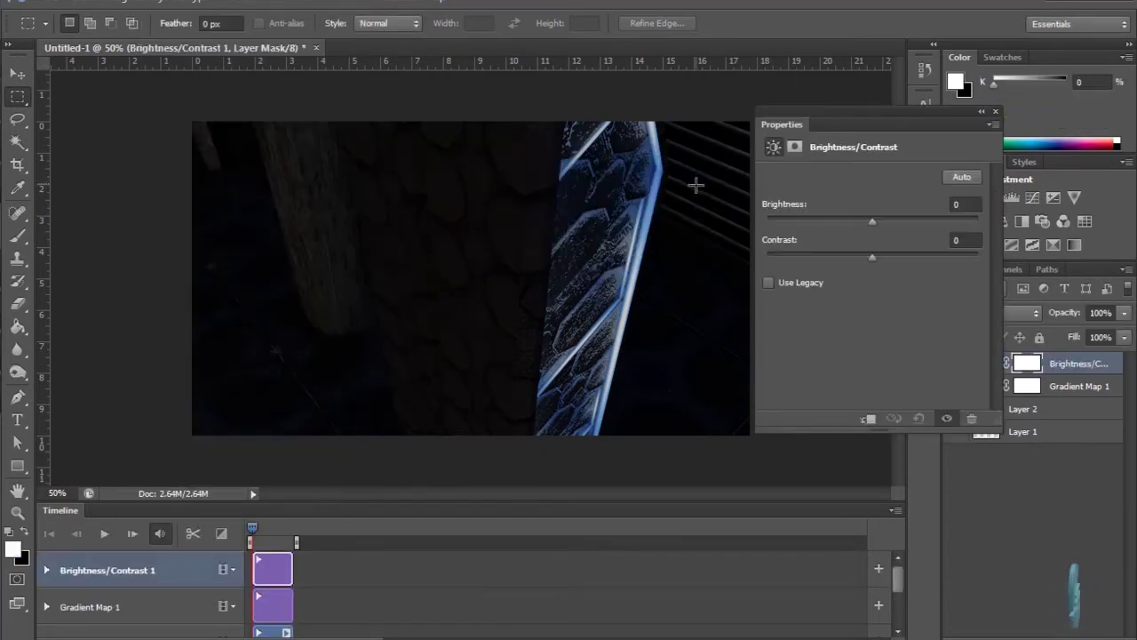
Step: Set Brightness to 35 and Contrast to 30, then close the adjustment settings
left_click_drag(871, 221, 896, 222)
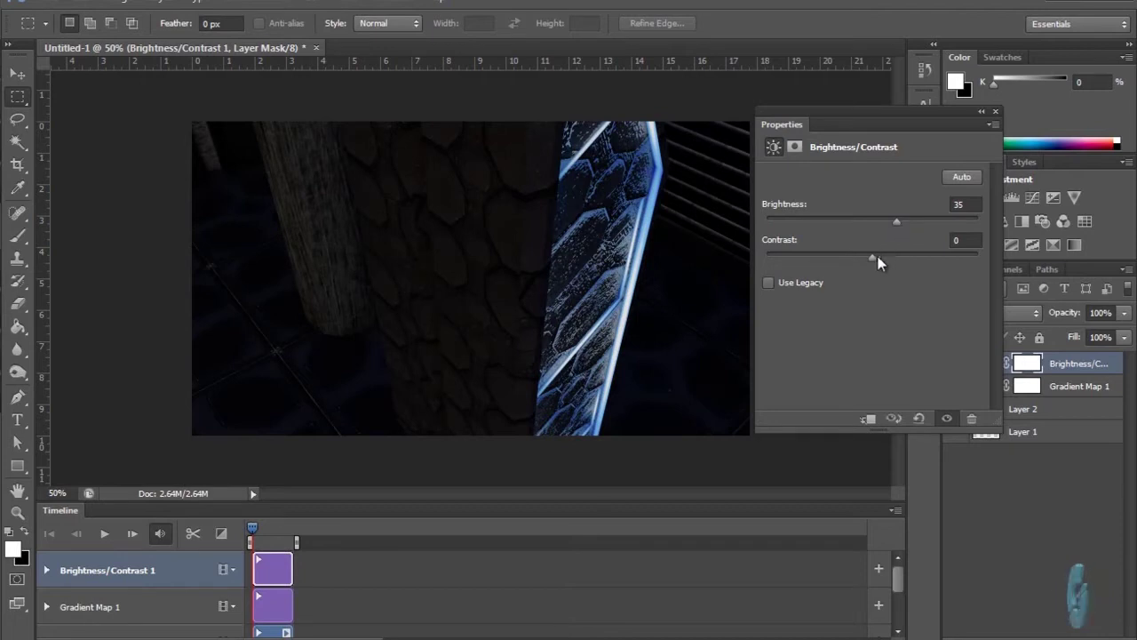
left_click_drag(929, 257, 944, 257)
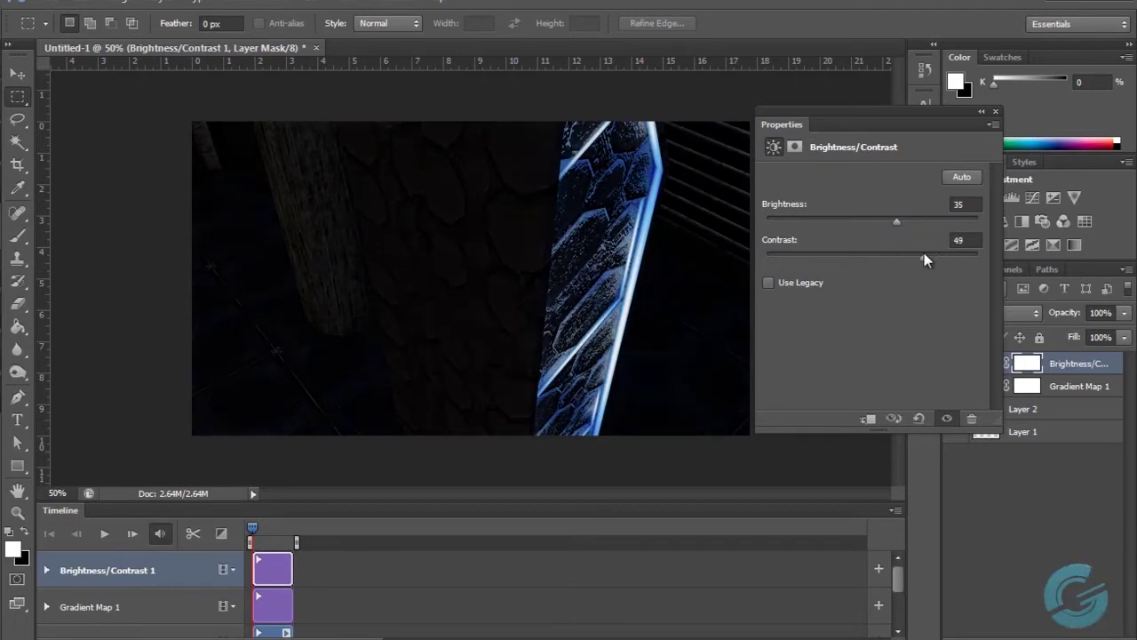
left_click_drag(924, 259, 903, 254)
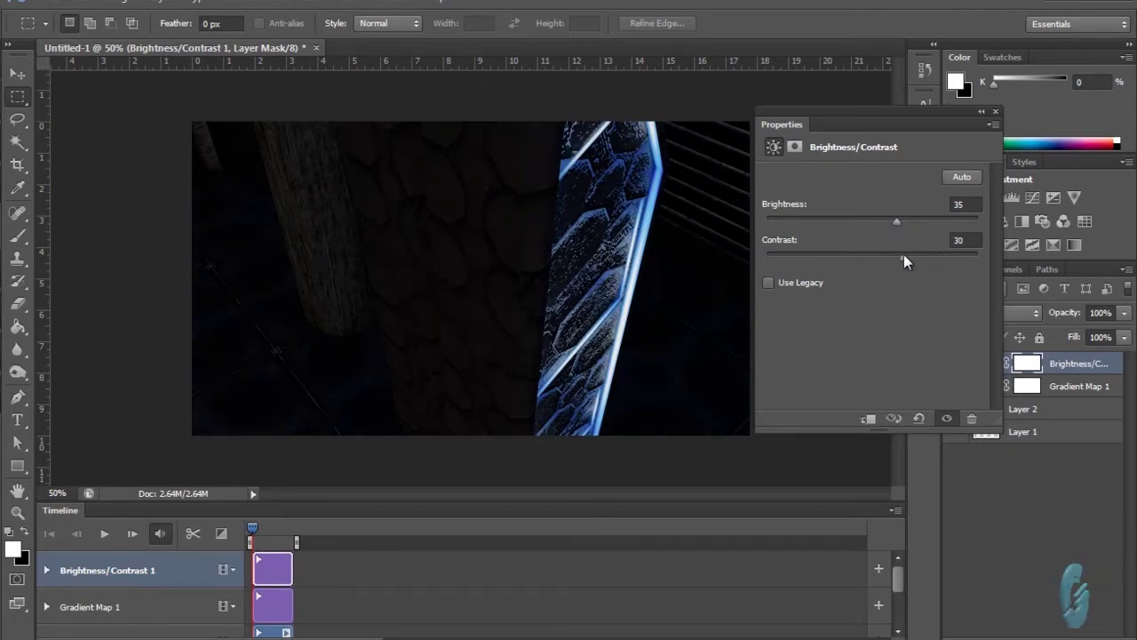
left_click(995, 111)
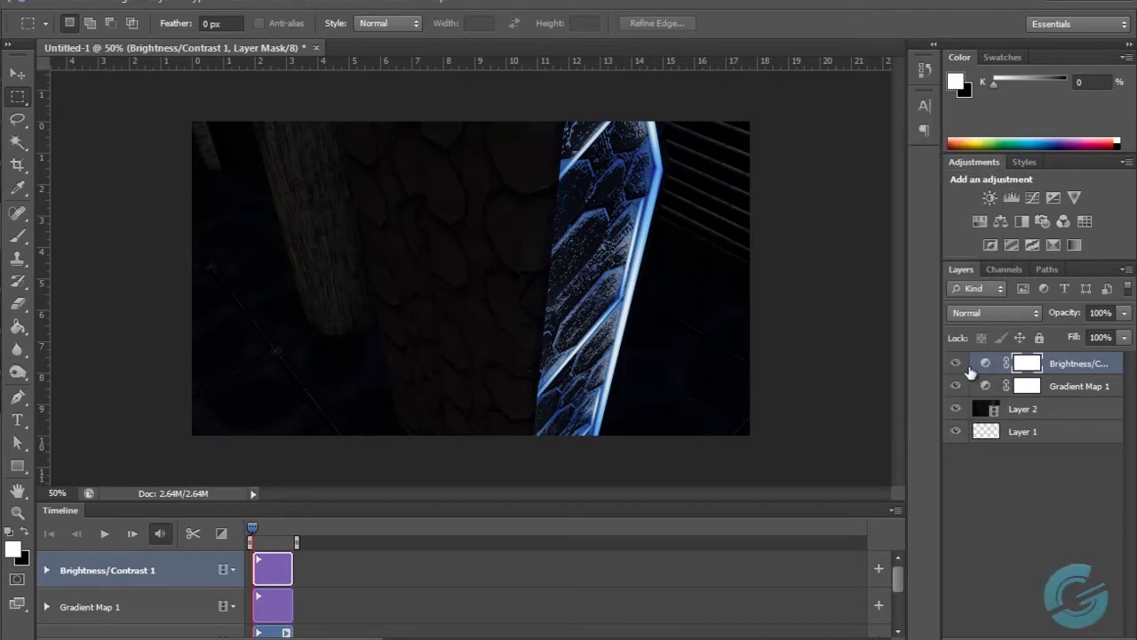
Step: Toggle Brightness/Contrast 1 visibility to compare before and after, leaving it visible
left_click(958, 386)
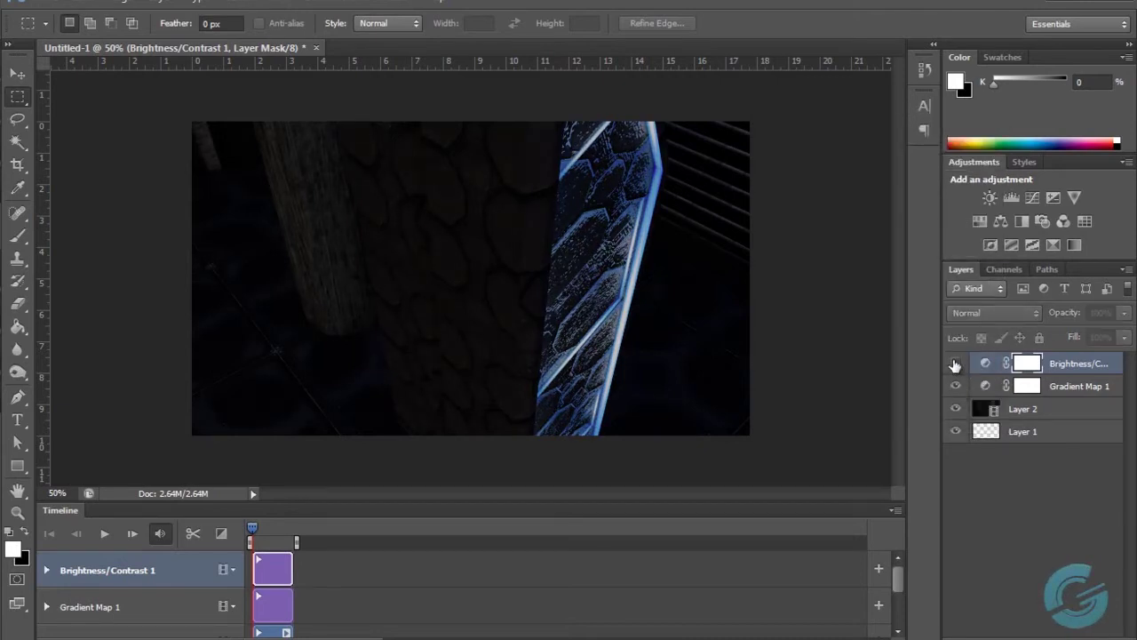
left_click(955, 364)
left_click(955, 365)
left_click(955, 364)
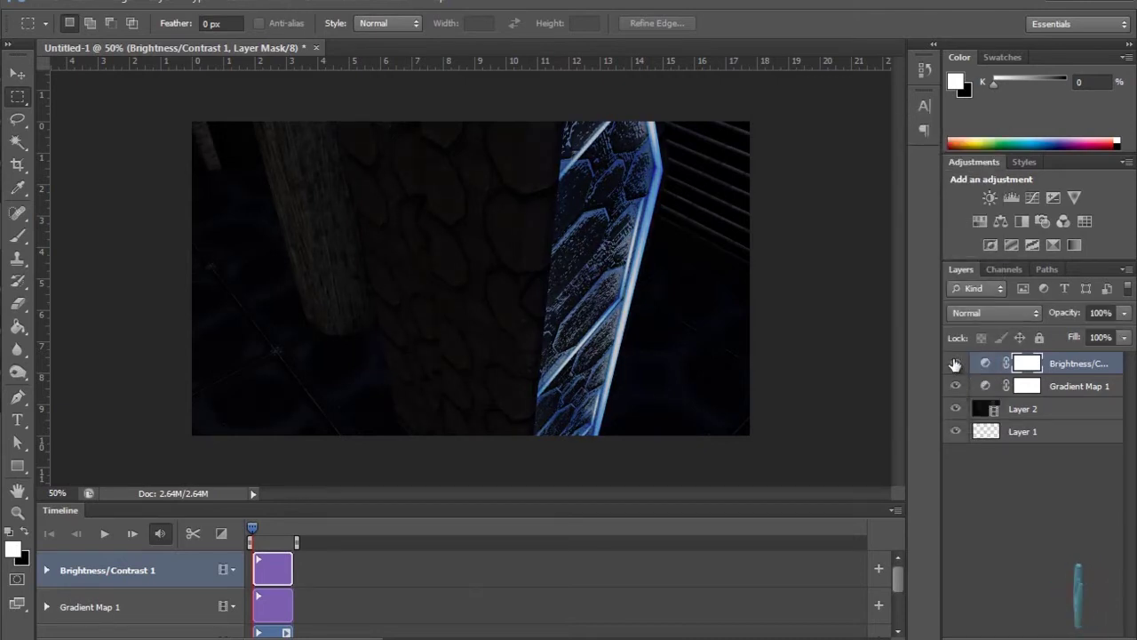
left_click(955, 364)
left_click(955, 365)
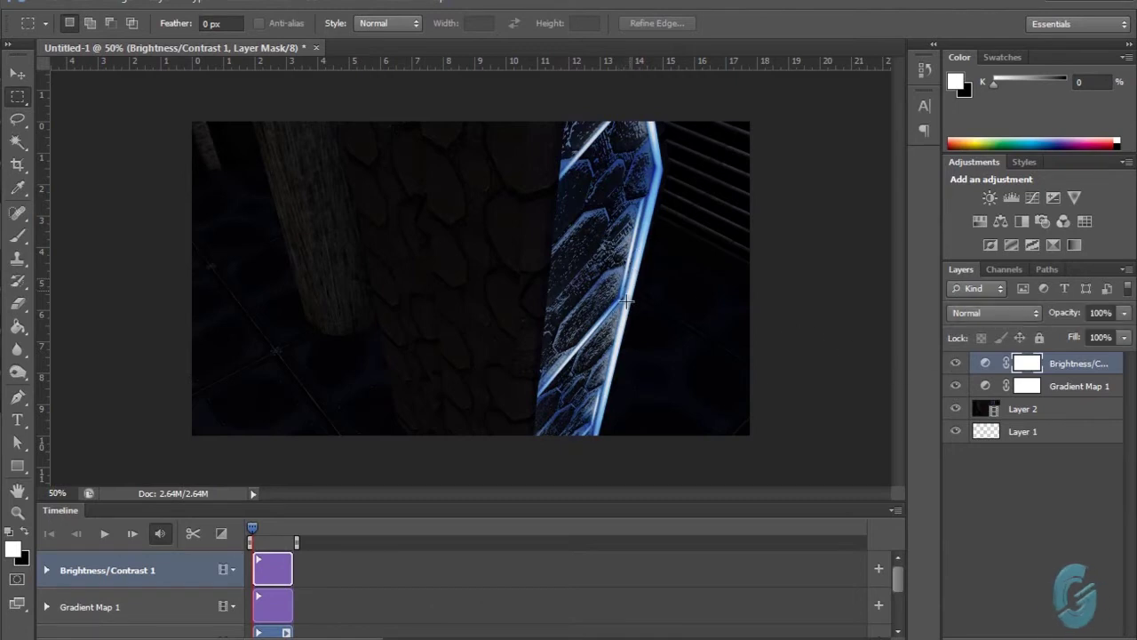
left_click(956, 365)
left_click(955, 364)
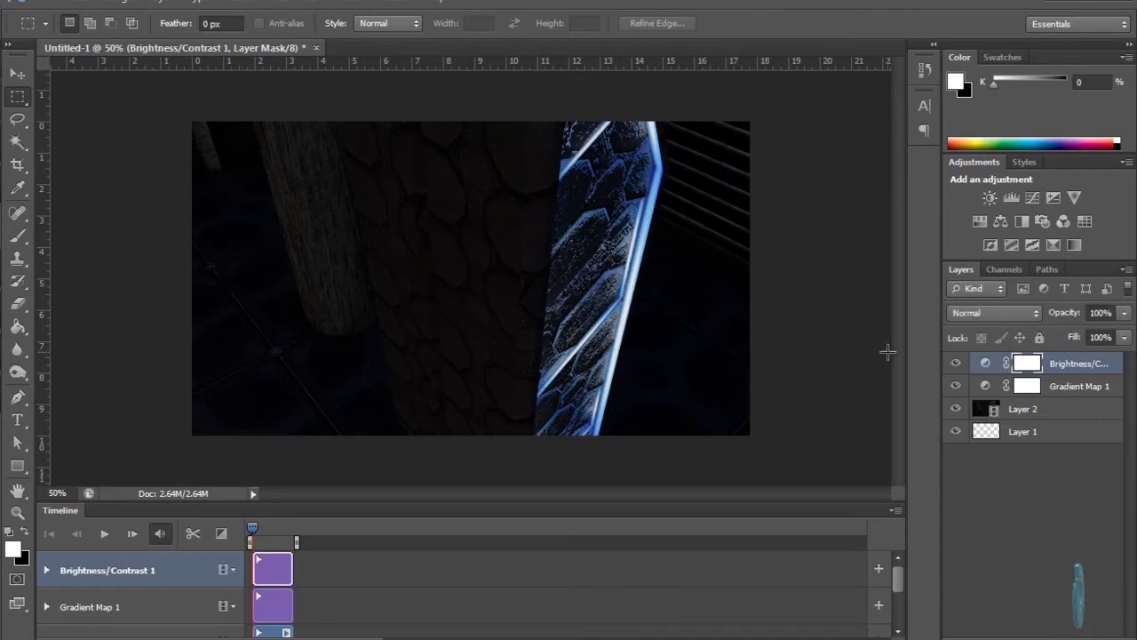
left_click(169, 4)
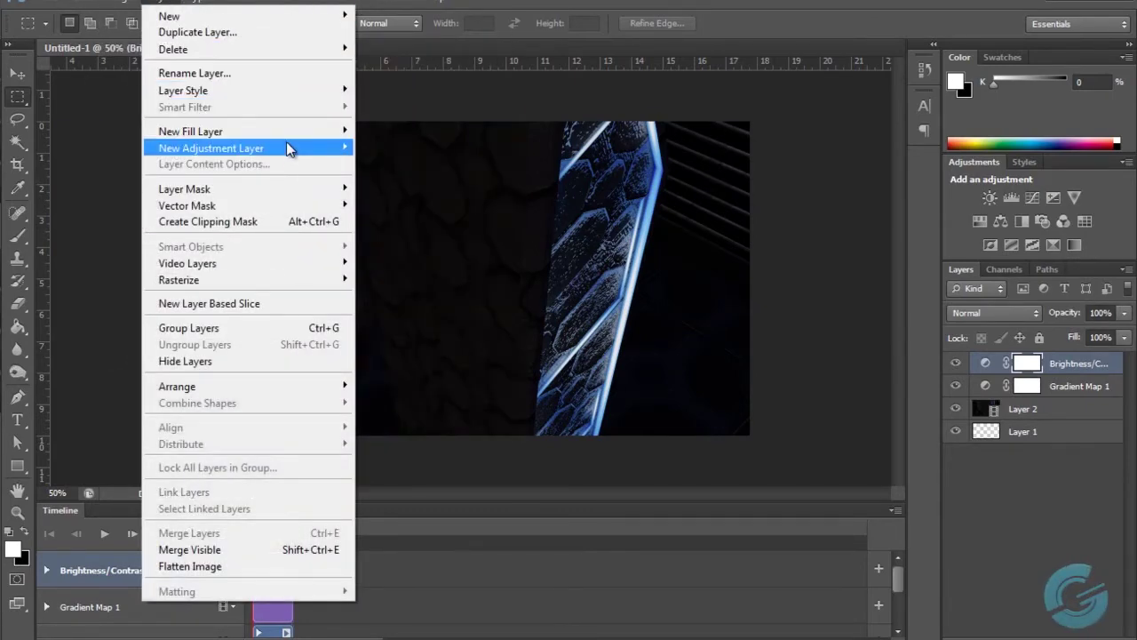
Step: Deselect all layers and add a Curves 1 adjustment layer with the default name
mouse_move(286, 142)
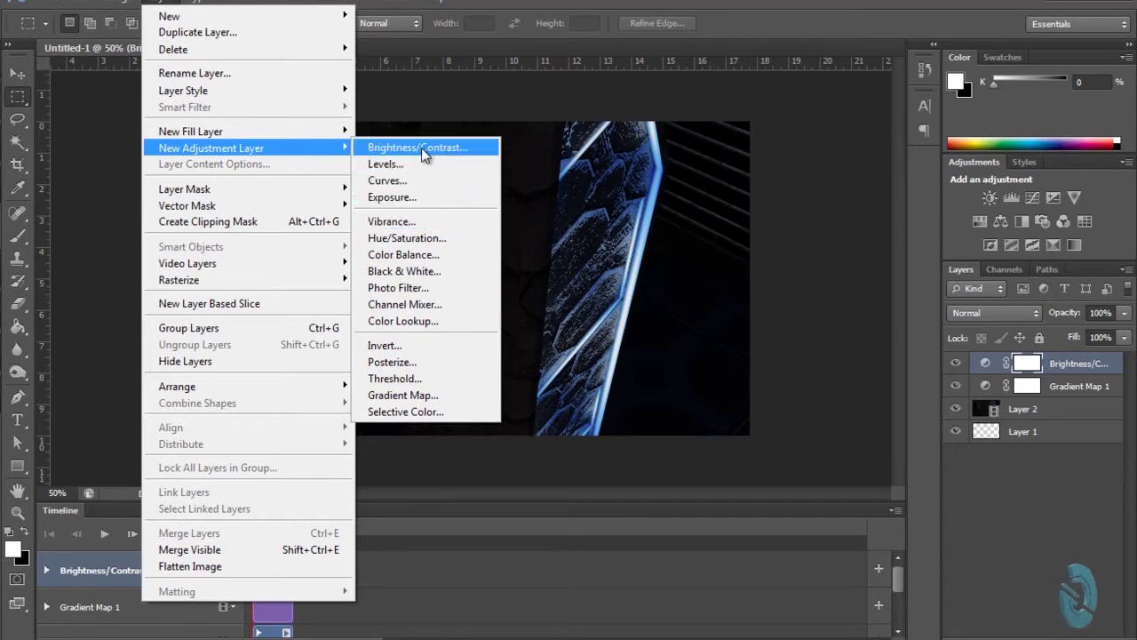
left_click(1070, 502)
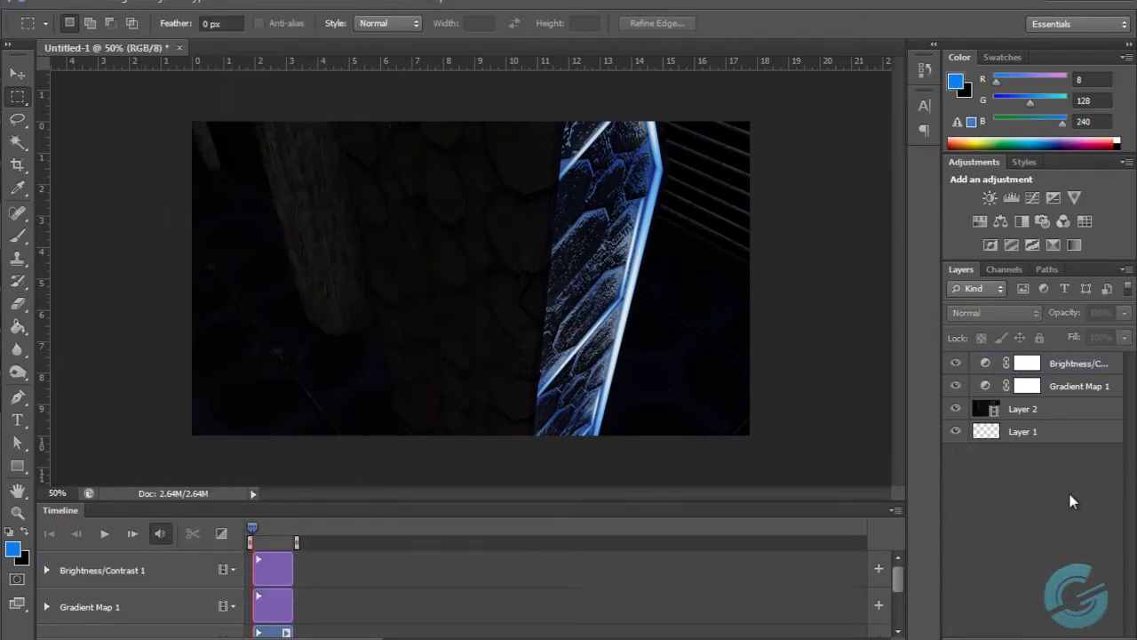
left_click(138, 3)
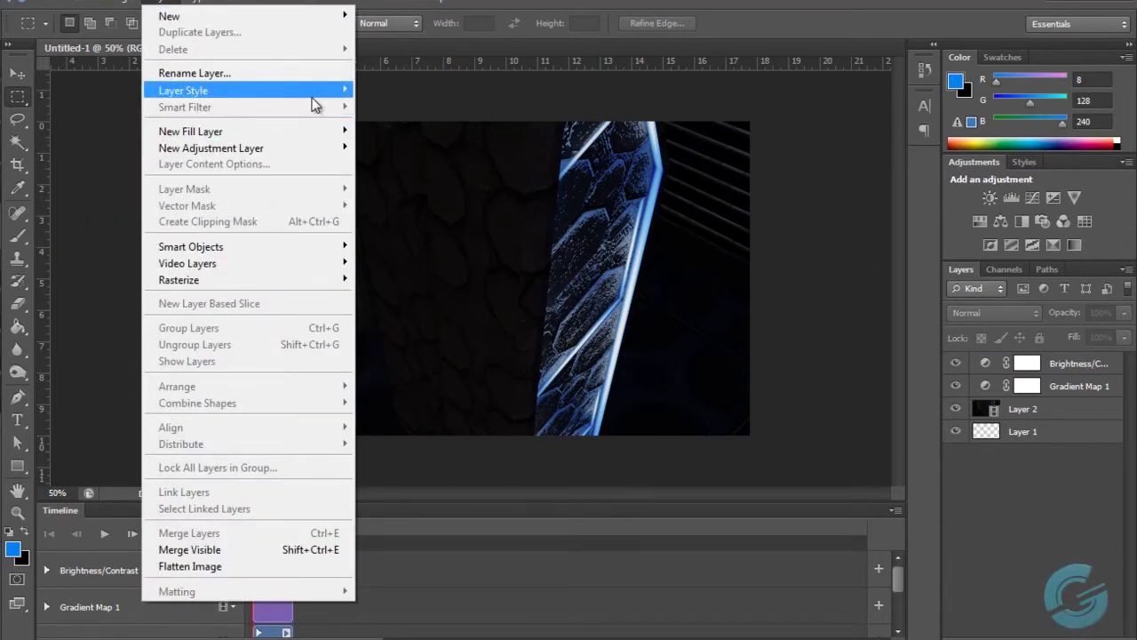
mouse_move(325, 153)
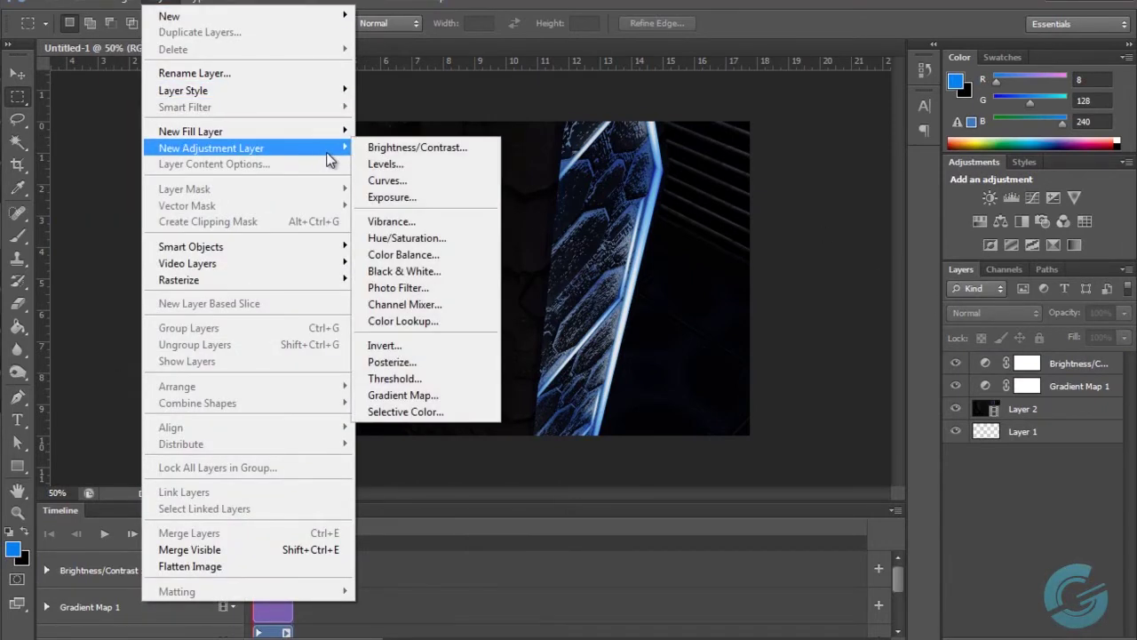
left_click(447, 180)
left_click(702, 191)
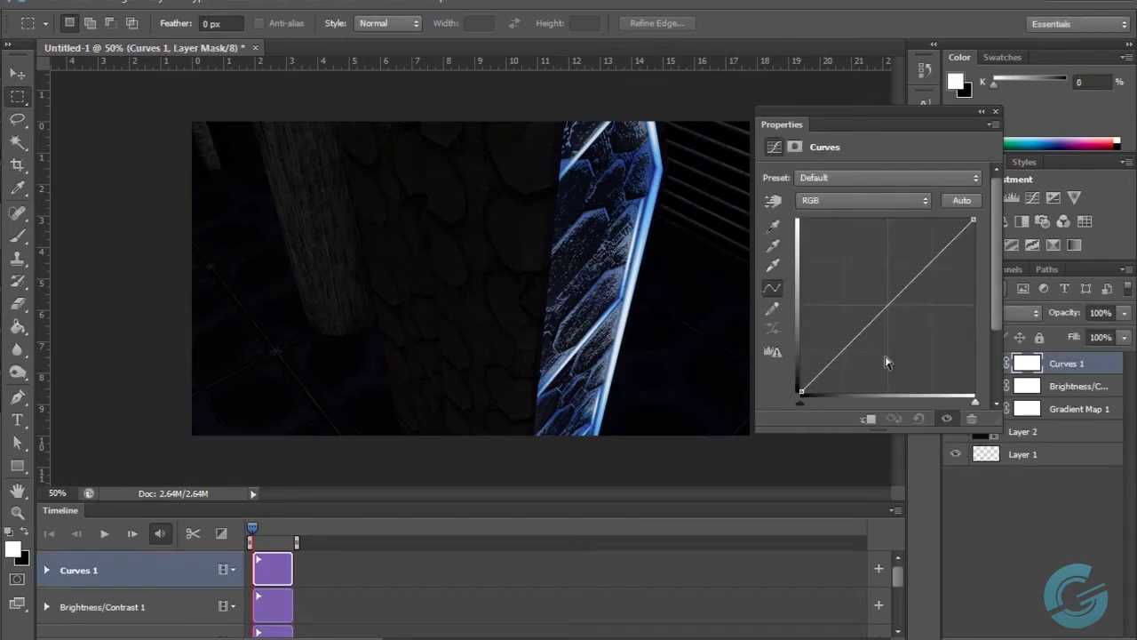
Step: Drag points on the RGB curve into a gentle upward bow lifting midtones, then close Properties
left_click(841, 353)
mouse_move(841, 354)
left_mouse_down()
mouse_move(831, 326)
mouse_move(832, 354)
left_mouse_up()
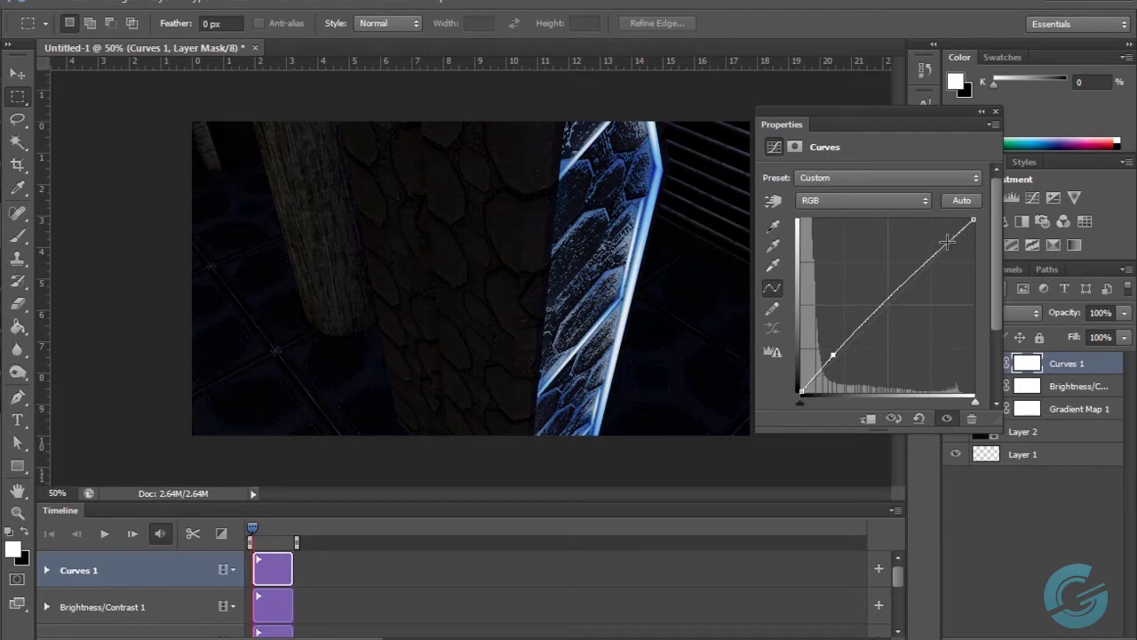
mouse_move(948, 241)
left_mouse_down()
mouse_move(959, 265)
mouse_move(945, 244)
left_mouse_up()
left_click_drag(833, 354, 895, 299)
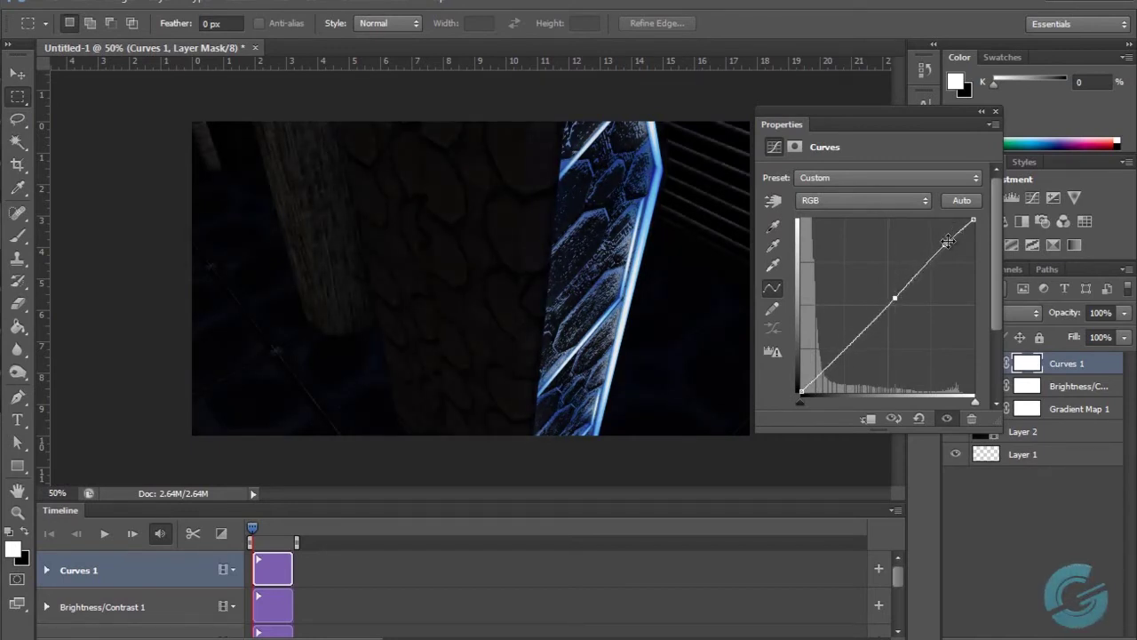
left_click_drag(941, 245, 1025, 267)
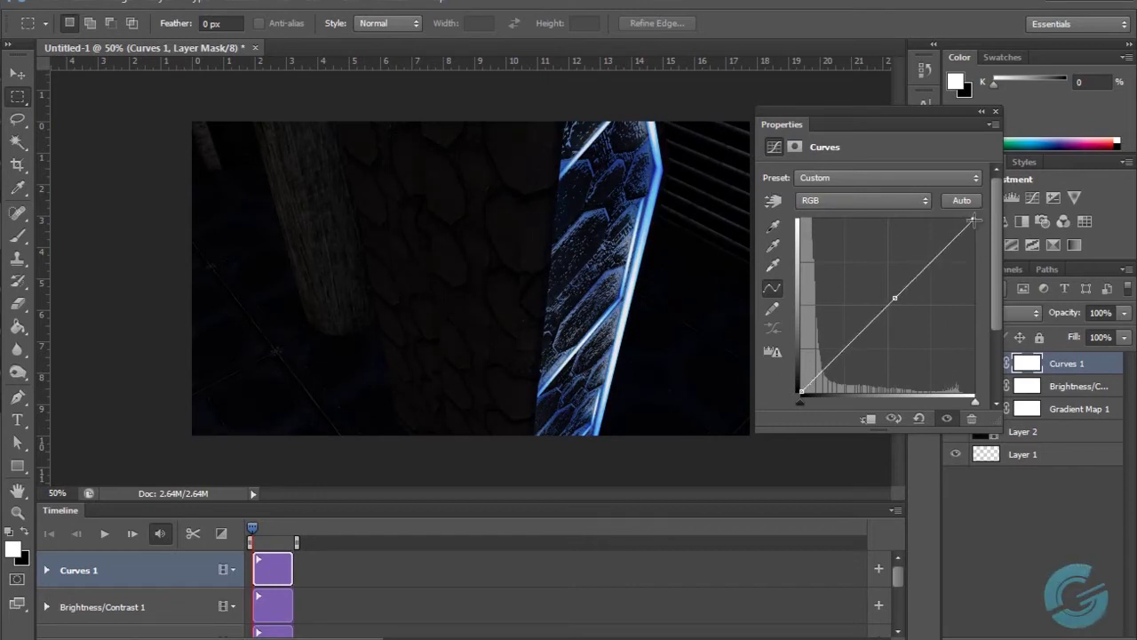
mouse_move(973, 220)
left_mouse_down()
mouse_move(929, 220)
mouse_move(973, 223)
mouse_move(984, 377)
mouse_move(993, 199)
mouse_move(976, 218)
left_mouse_up()
mouse_move(894, 298)
left_mouse_down()
mouse_move(903, 281)
mouse_move(890, 287)
left_mouse_up()
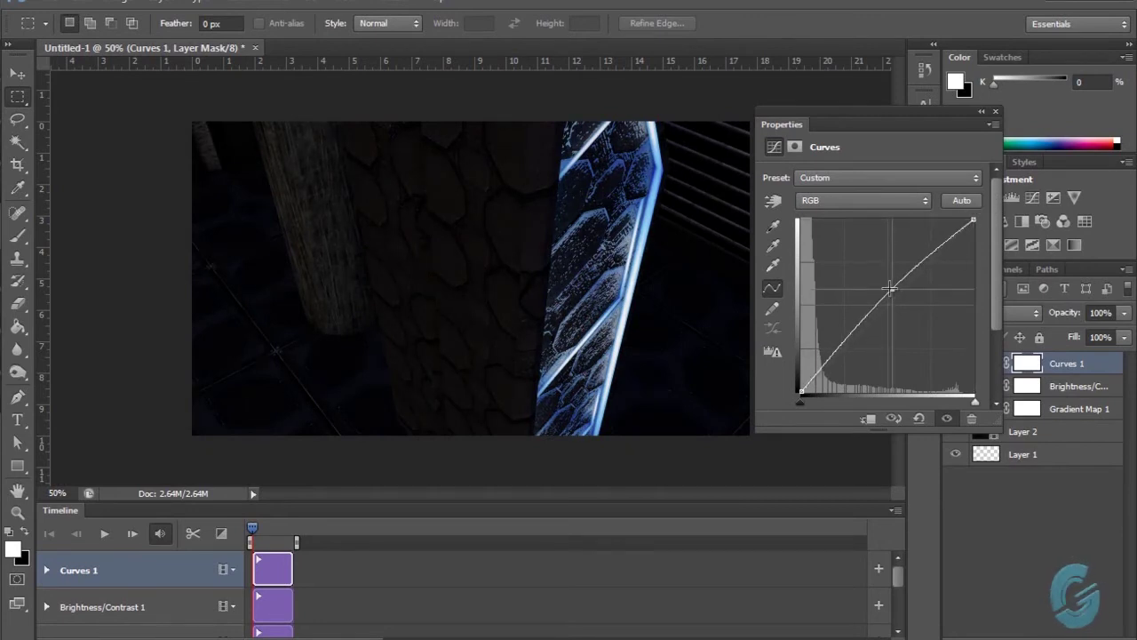
left_click(996, 113)
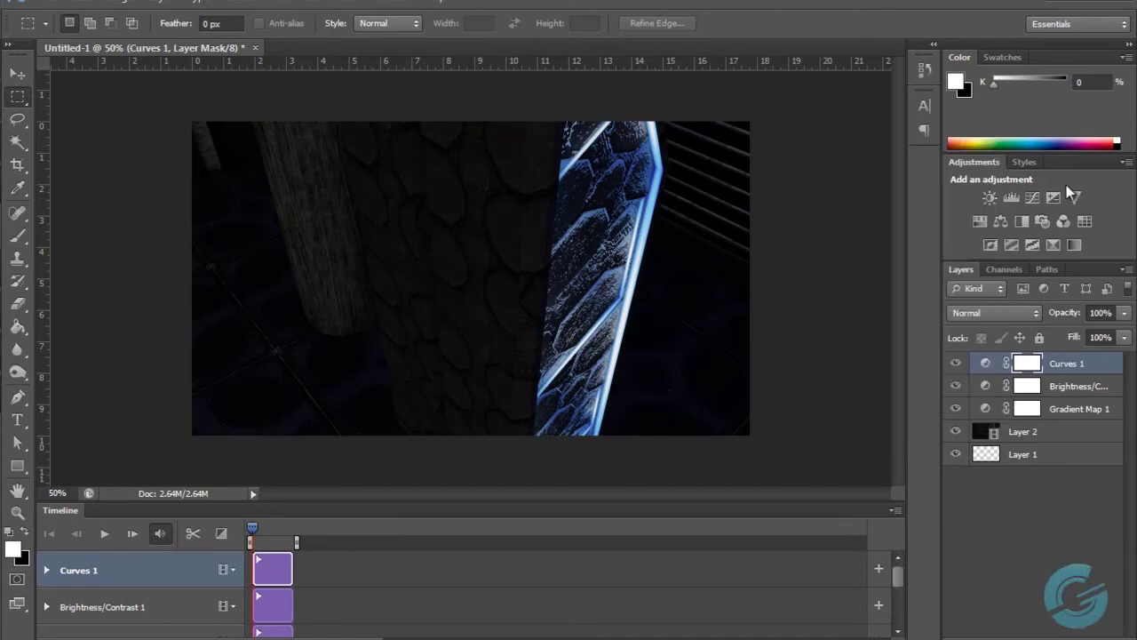
Step: Group the three adjustment layers into Group 1, compare it on/off, then add empty Layer 3
left_click(1106, 408, "shift")
left_click_drag(1105, 409, 1060, 635)
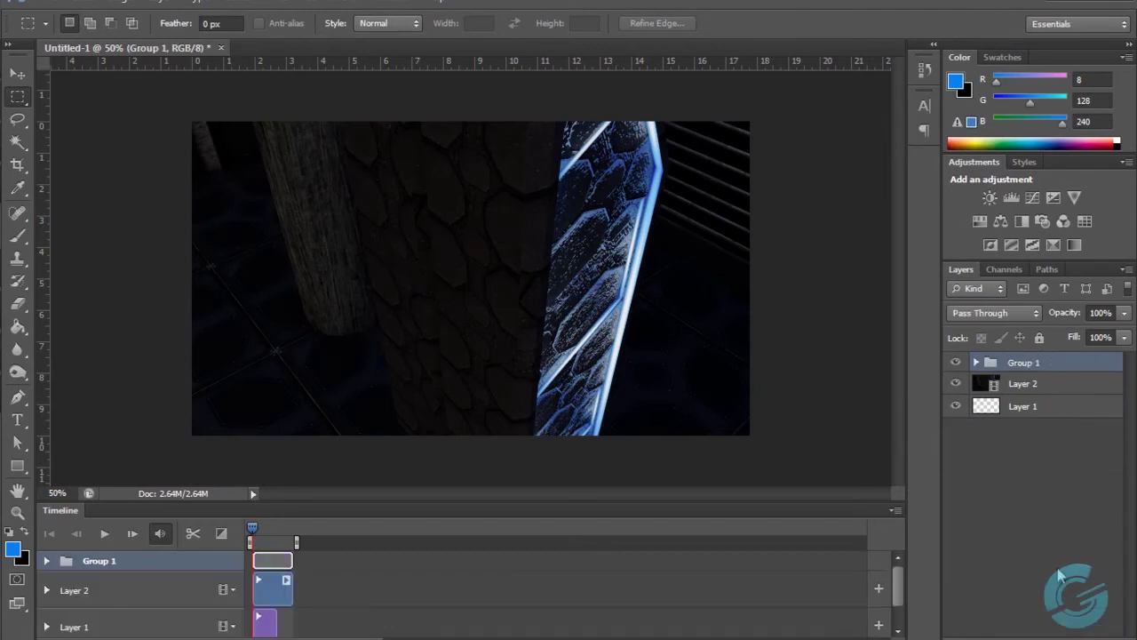
left_click(957, 364)
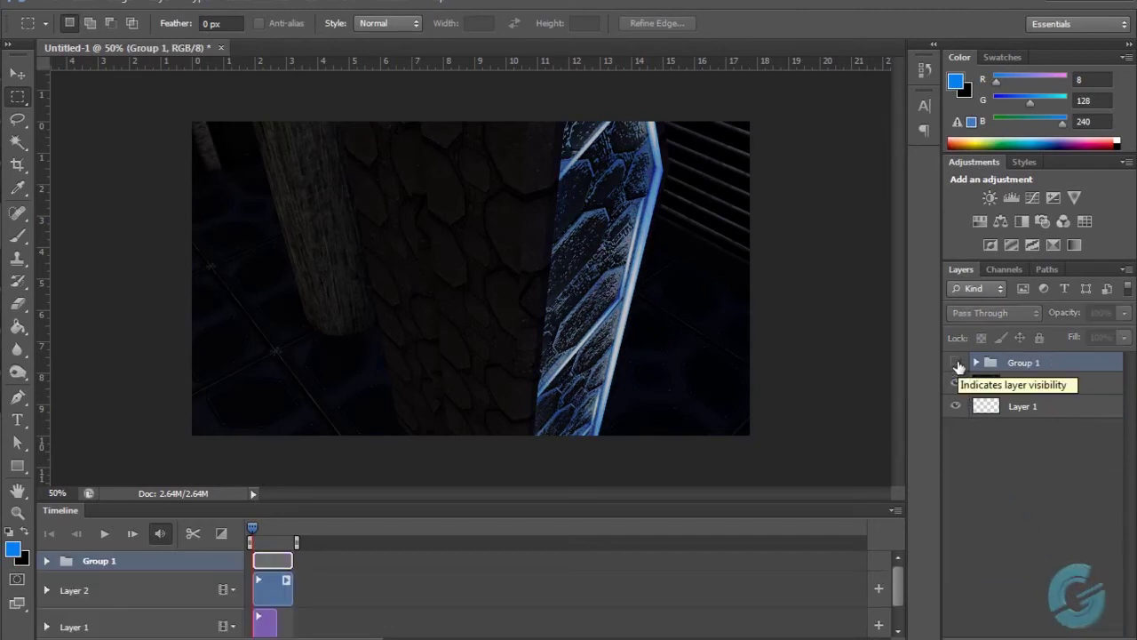
left_click(957, 364)
left_click(956, 364)
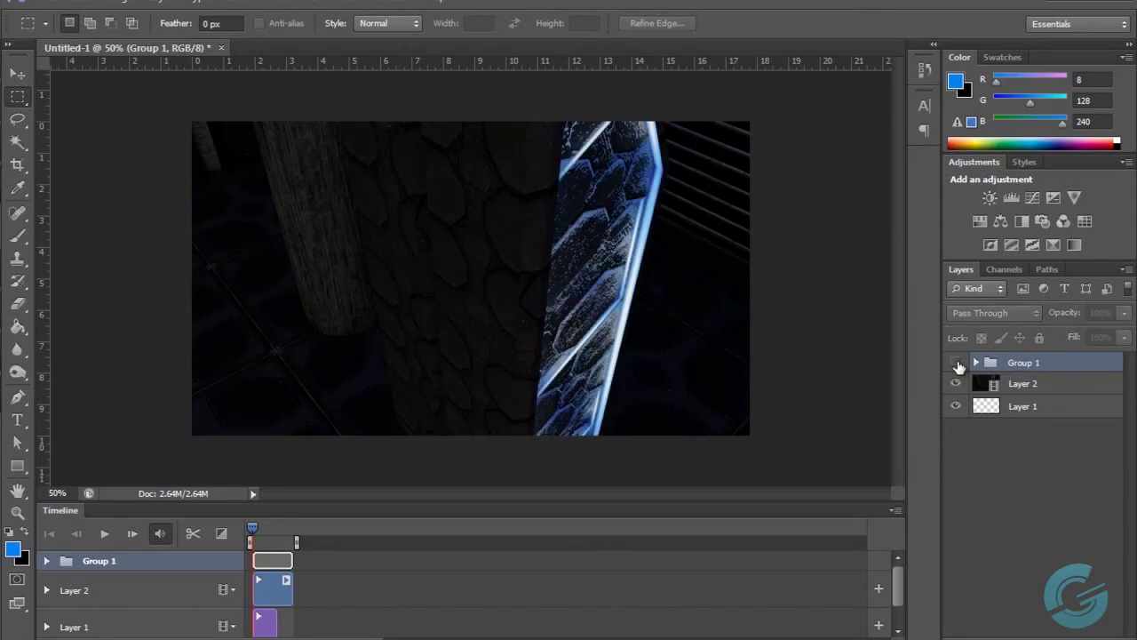
left_click(957, 364)
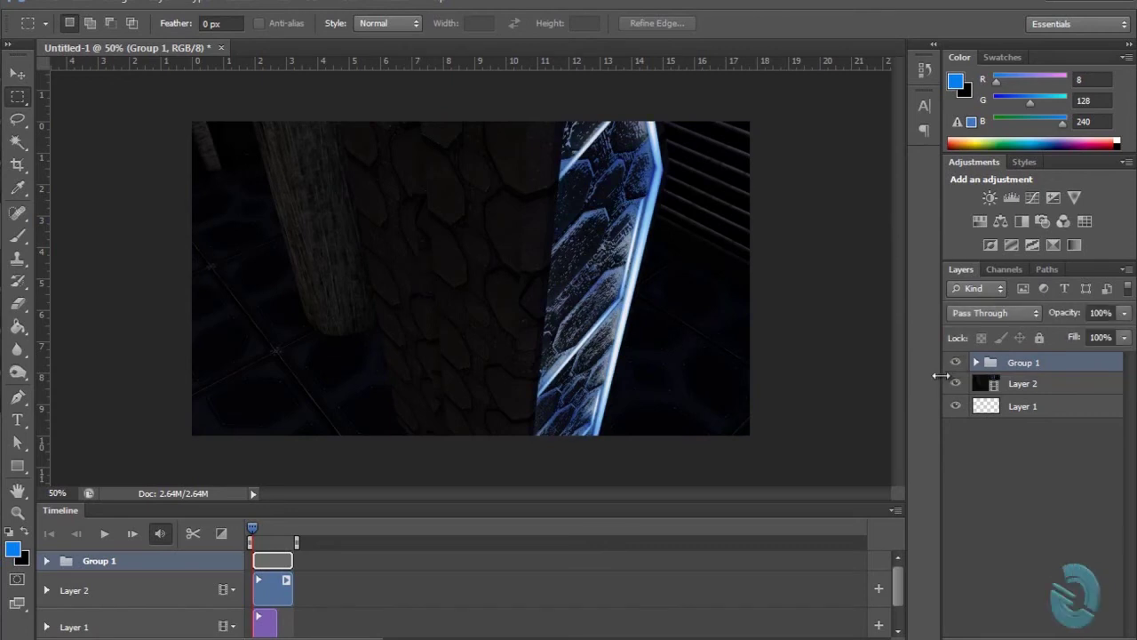
left_click(956, 365)
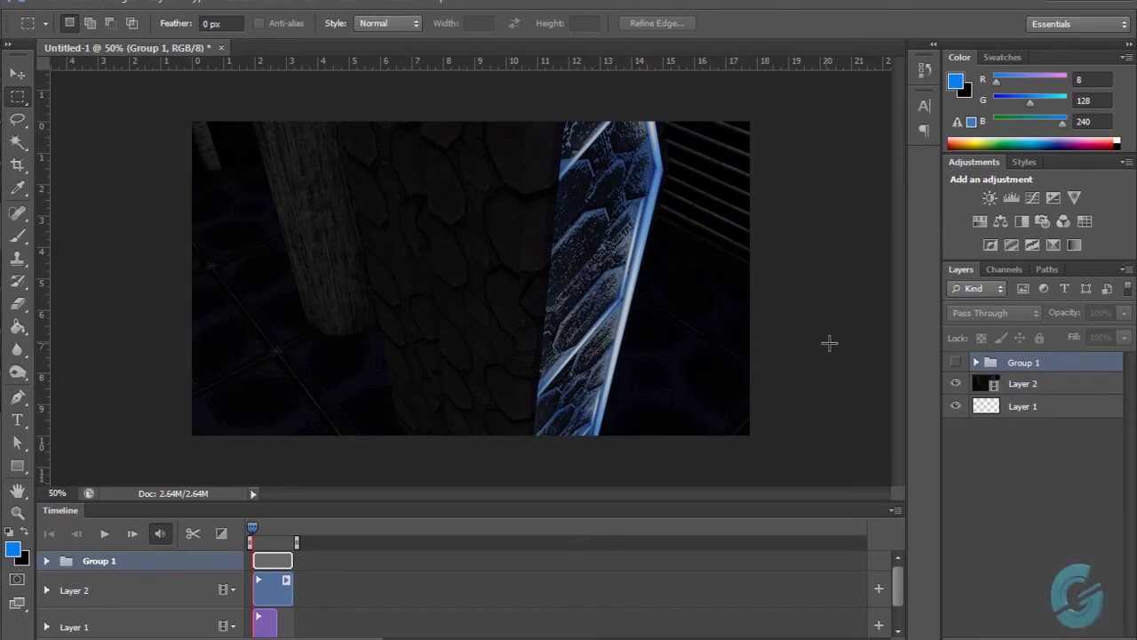
left_click(957, 364)
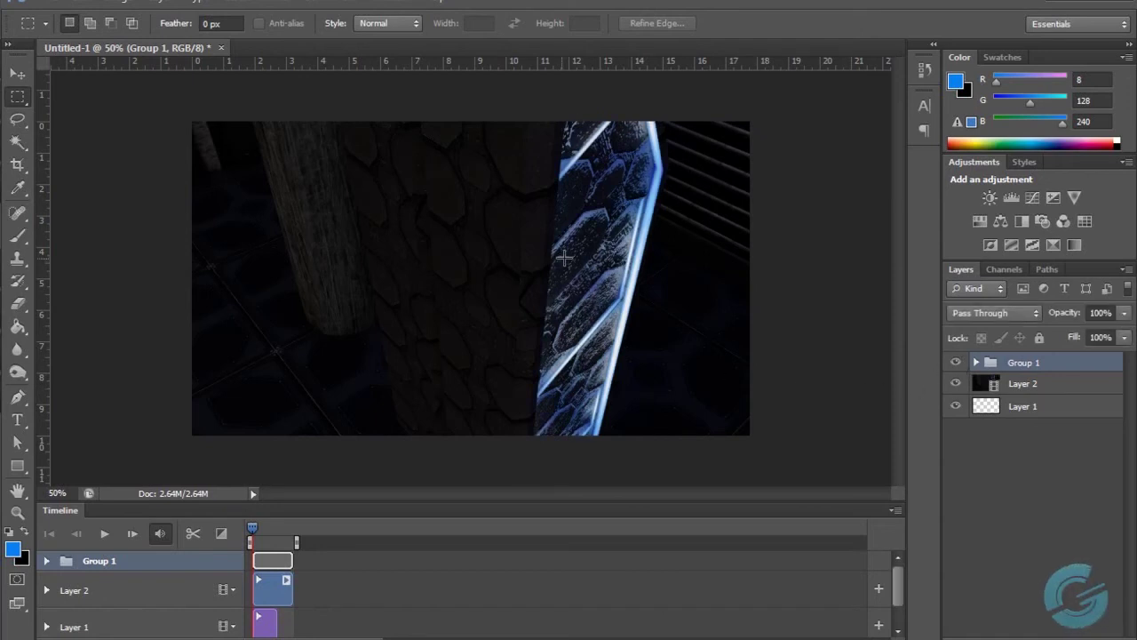
left_click(1063, 488)
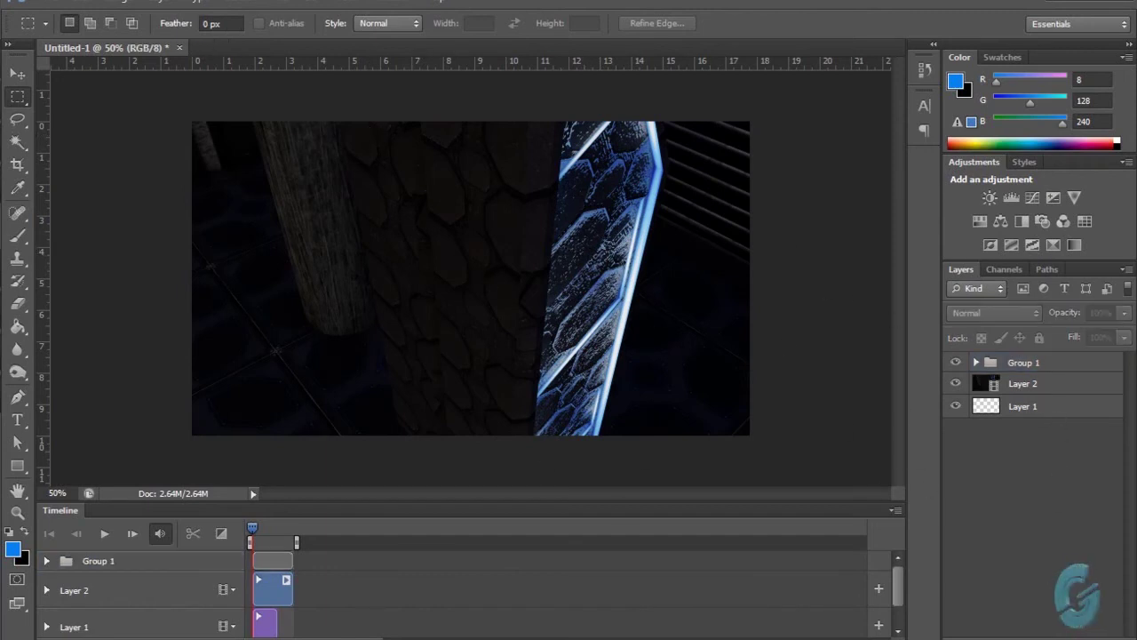
key("ctrl+shift+alt+n")
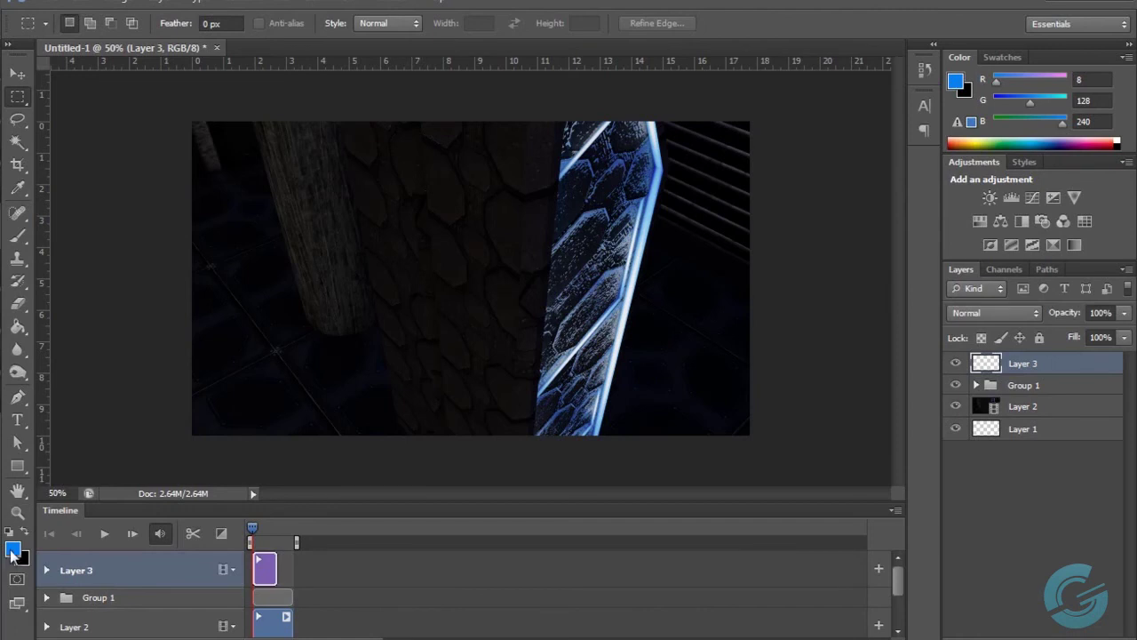
Step: Fill Layer 3 with black and erase its centre with a huge soft Eraser
left_click(24, 533)
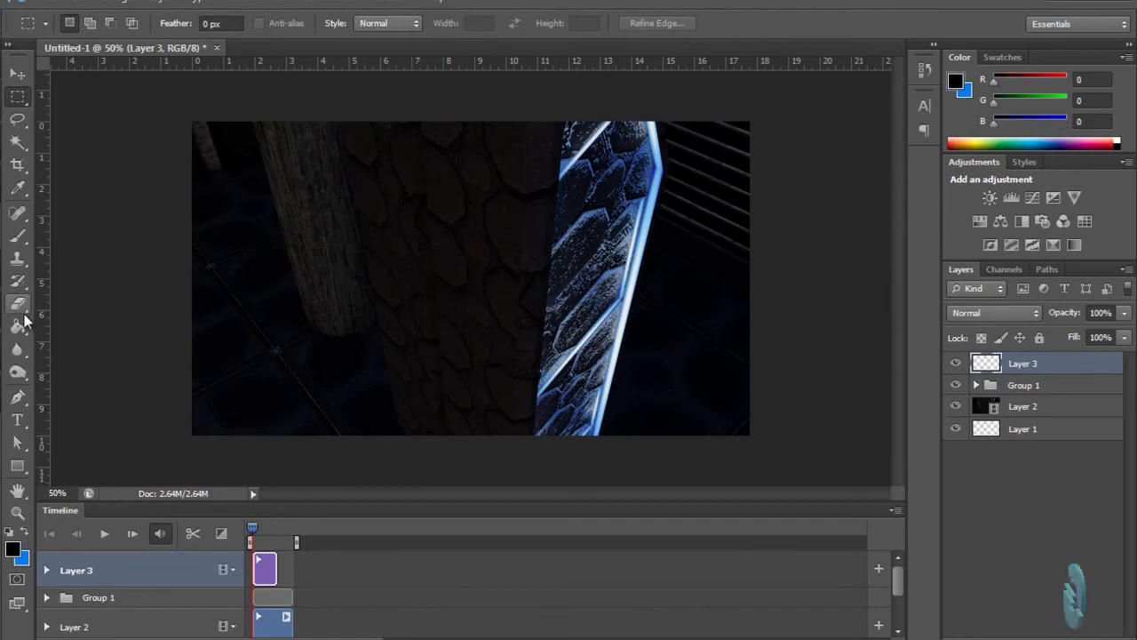
left_click(17, 326)
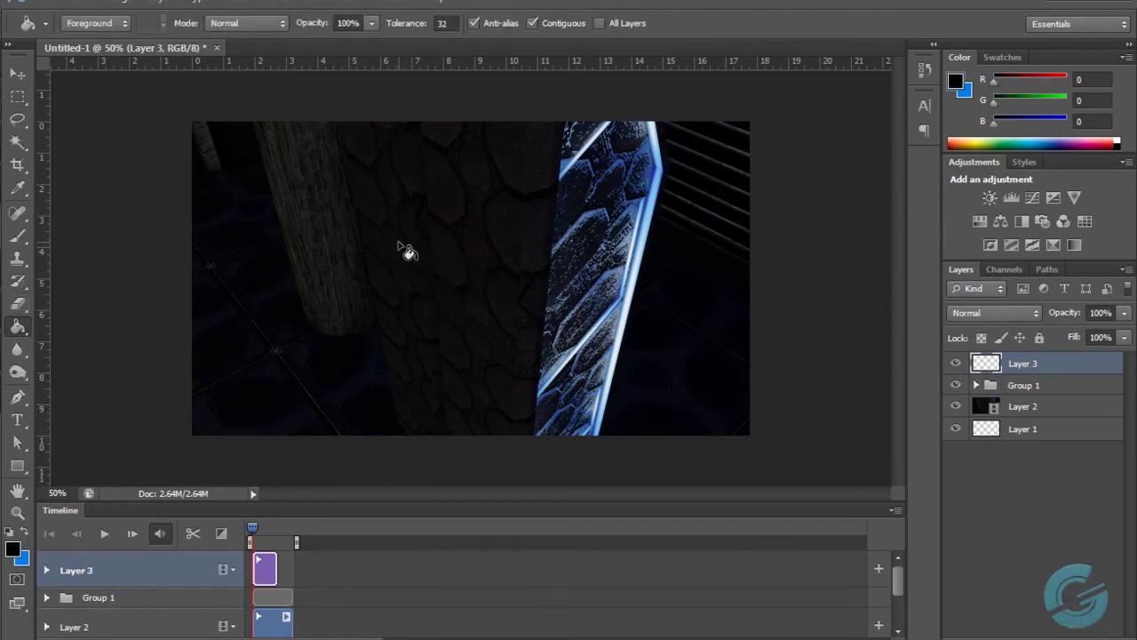
left_click(400, 248)
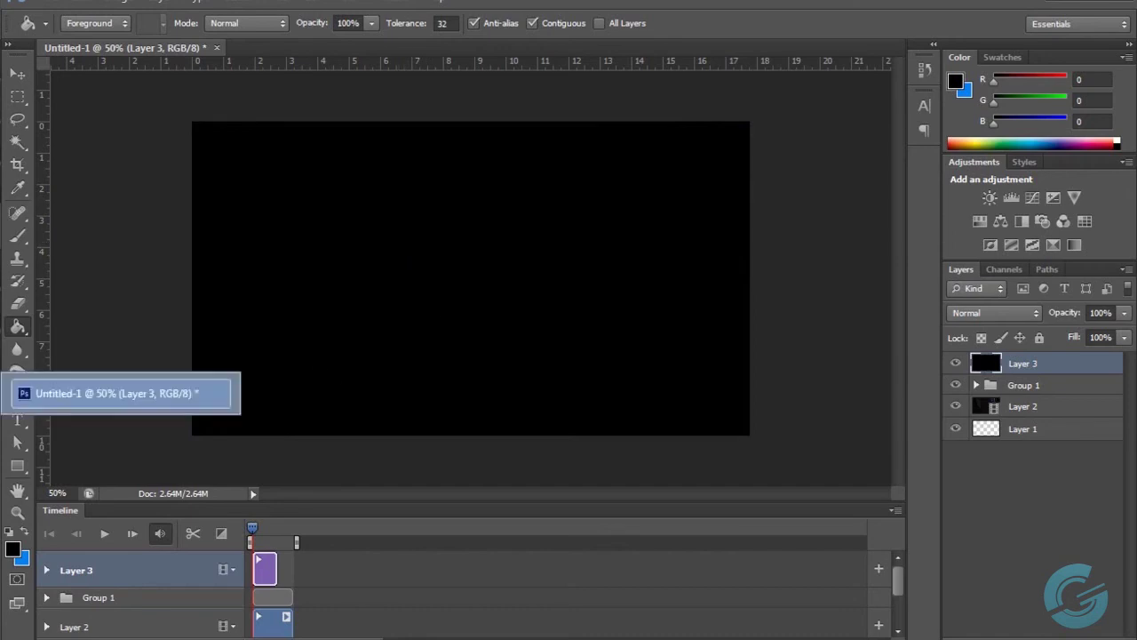
left_click(19, 305)
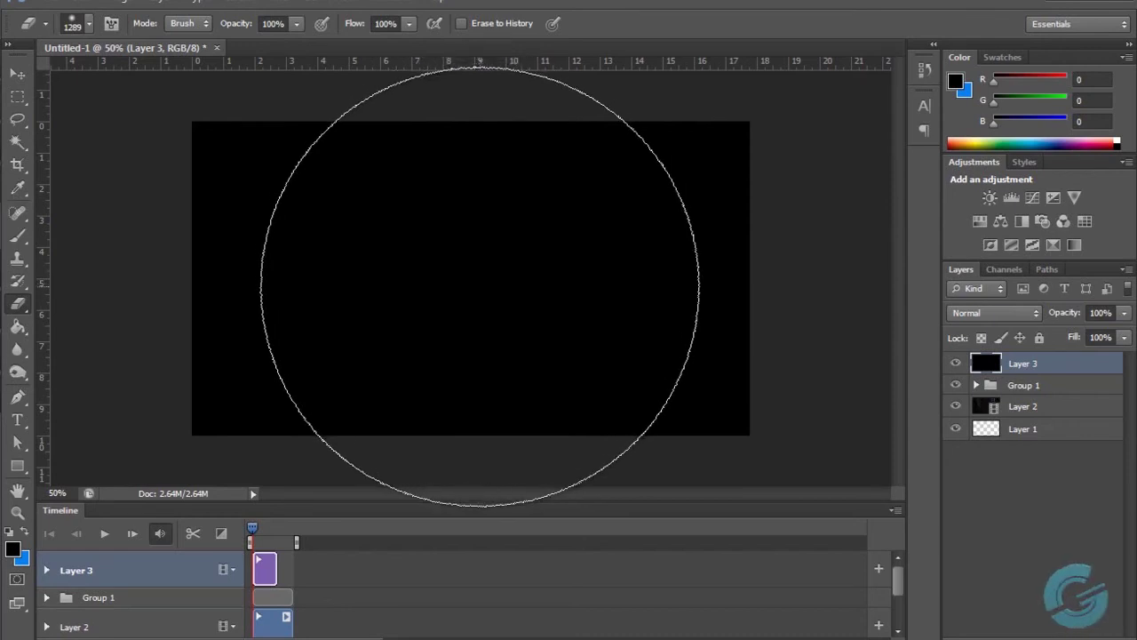
left_click(480, 286)
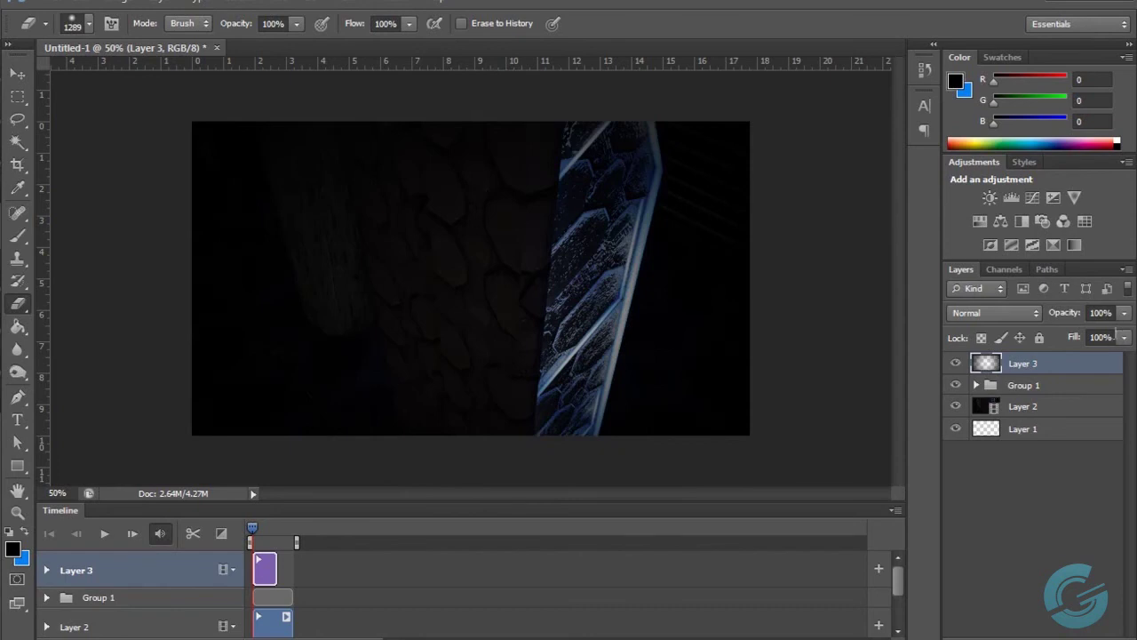
Step: Lower Layer 3's Fill to 27% and deselect it
left_click(1123, 336)
mouse_move(1120, 356)
left_mouse_down()
mouse_move(1041, 356)
mouse_move(1059, 361)
left_mouse_up()
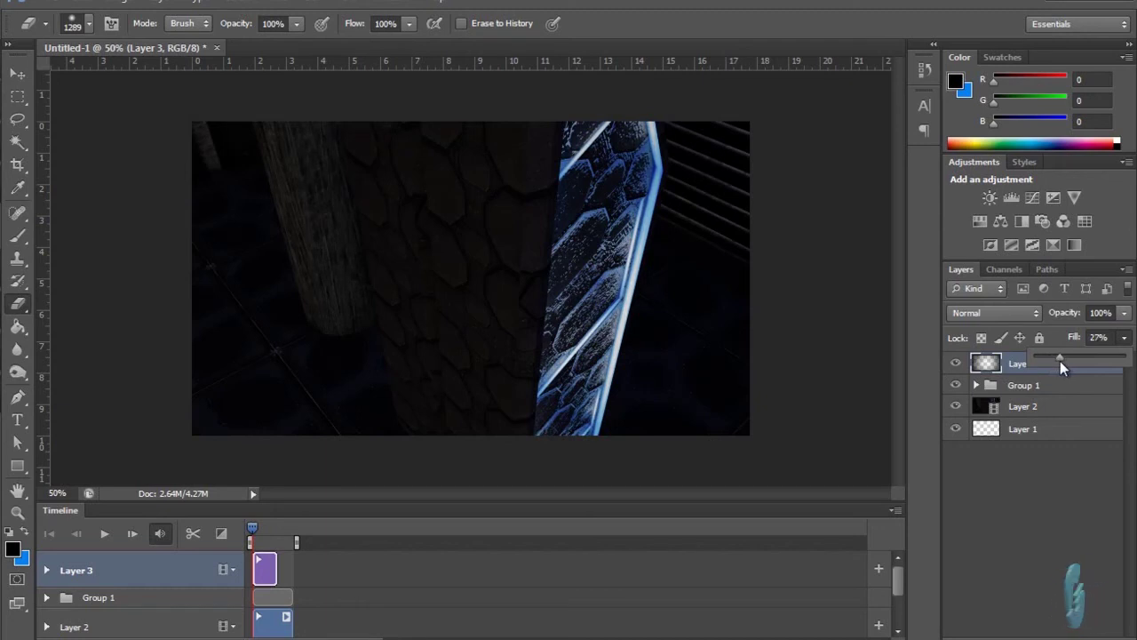
left_click(1087, 510)
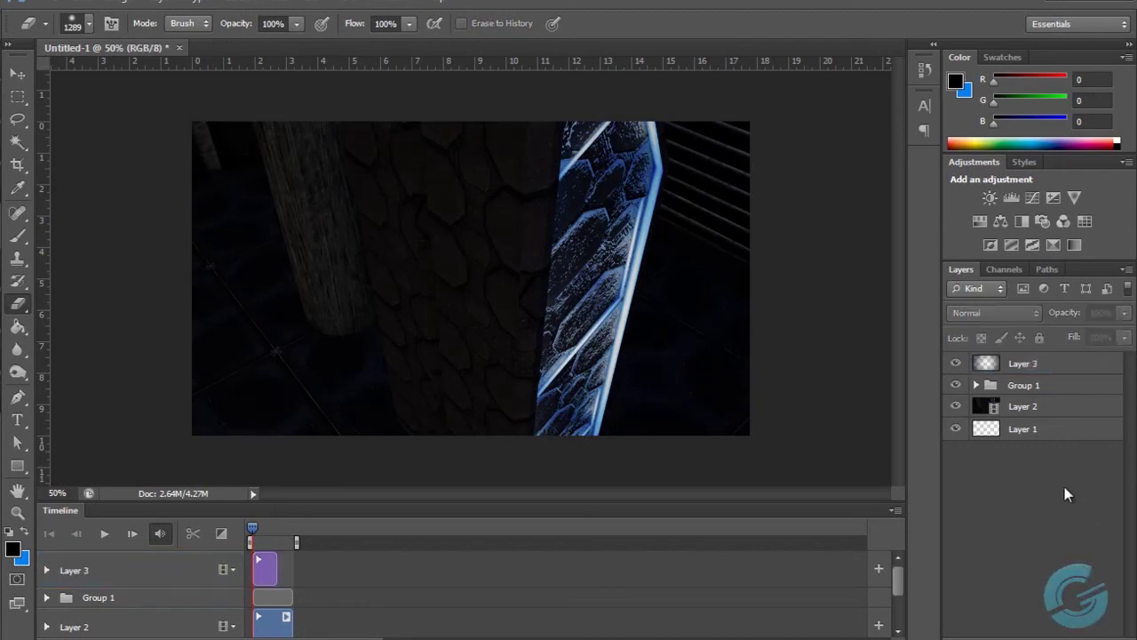
left_click(1077, 406)
left_click(1080, 385)
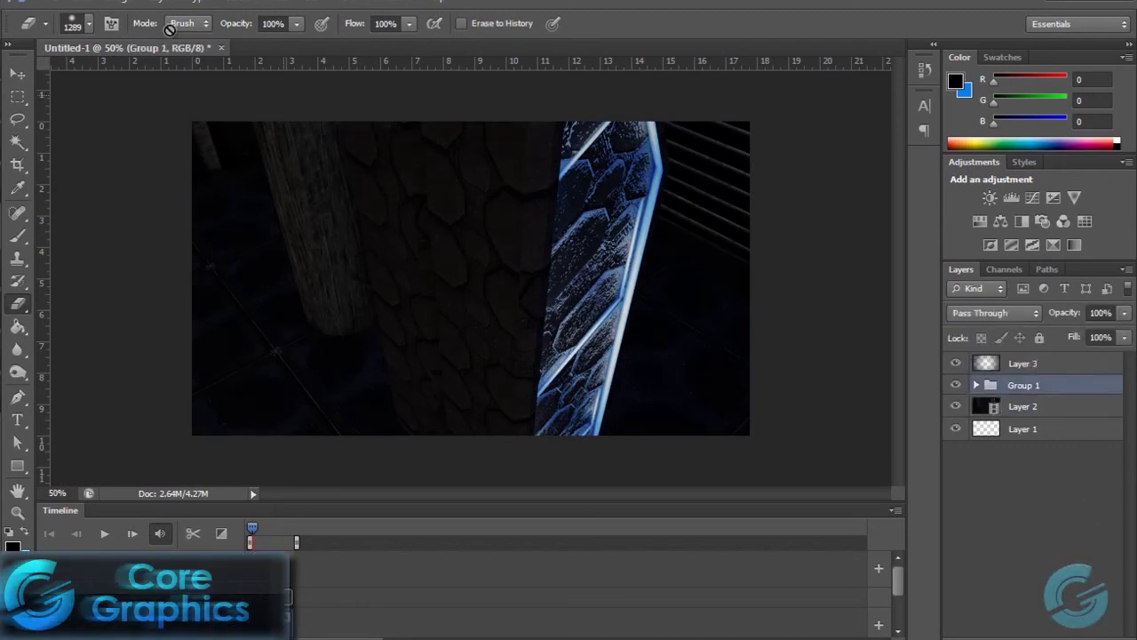
left_click(17, 73)
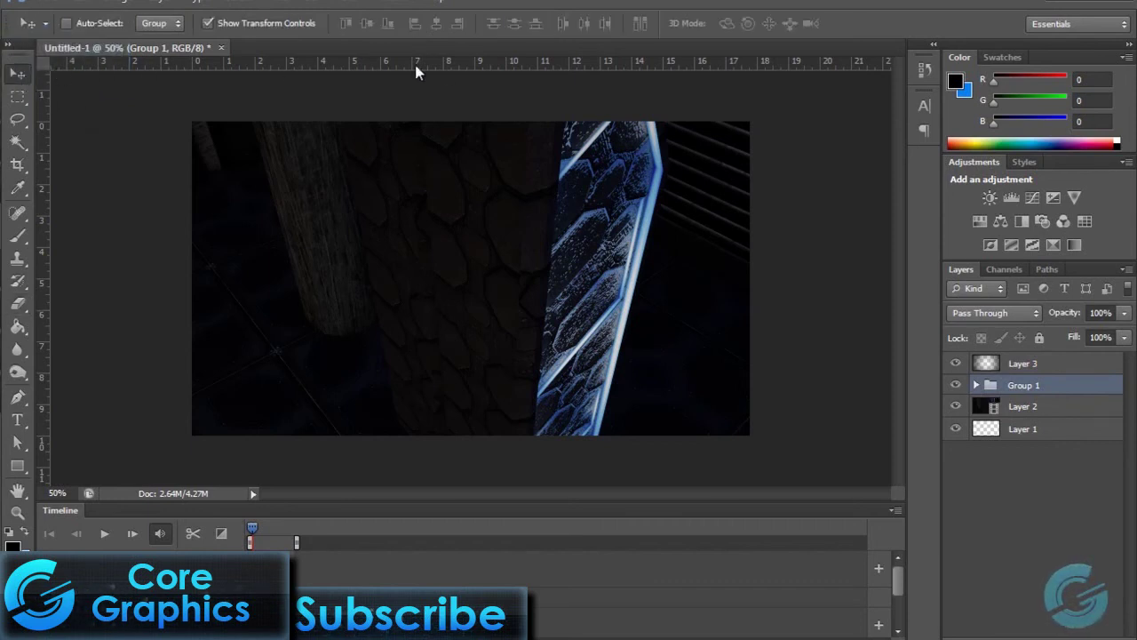
left_click(1095, 374)
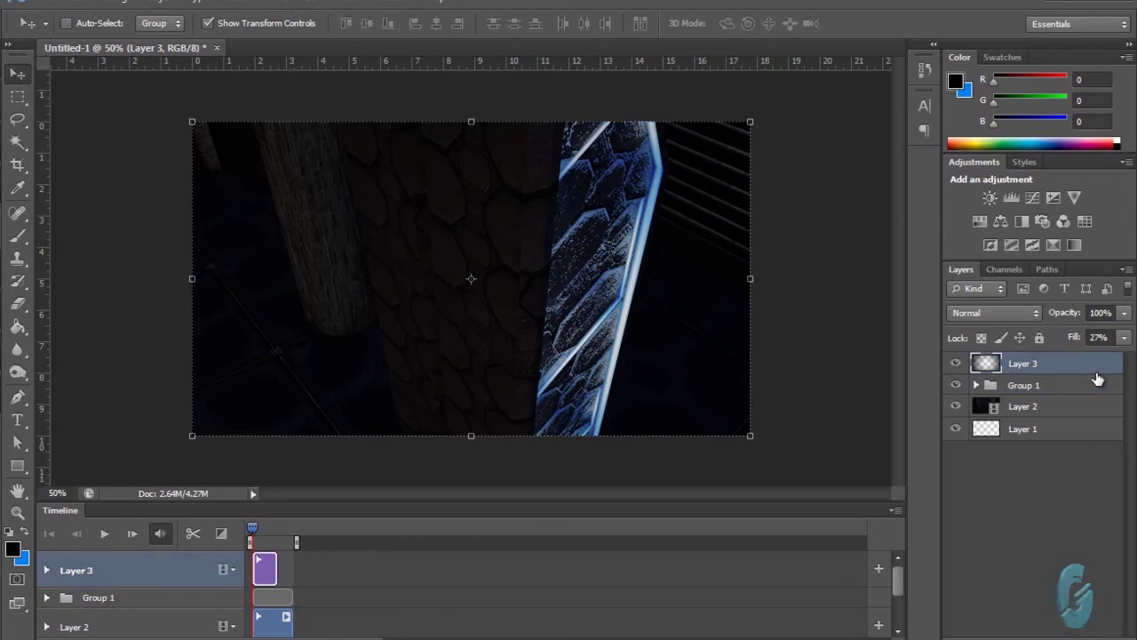